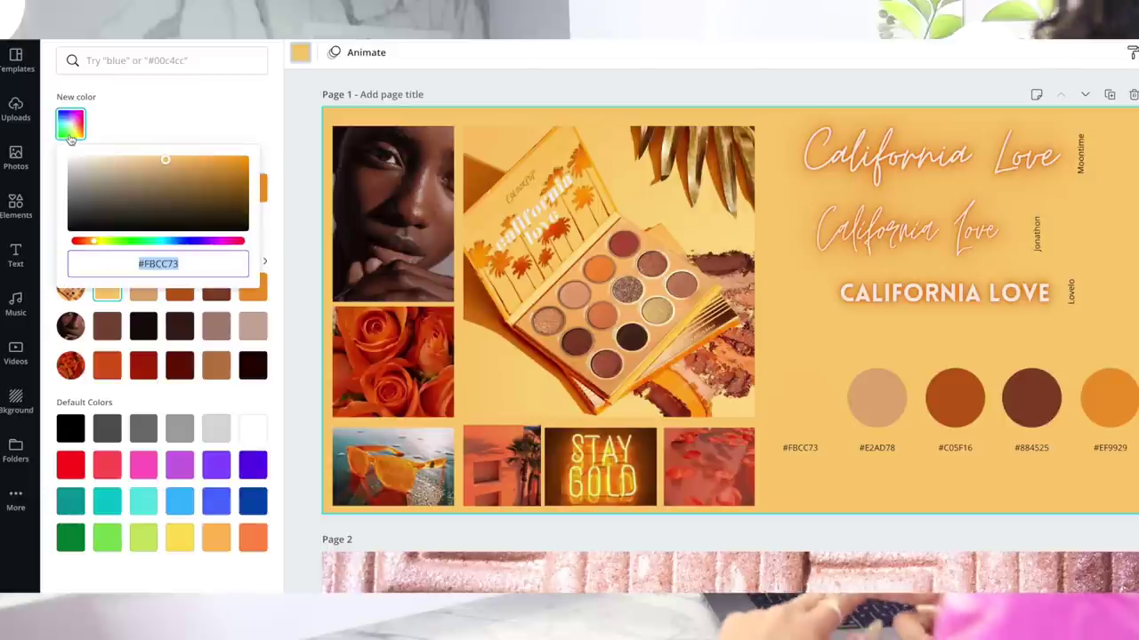
left_click(186, 262)
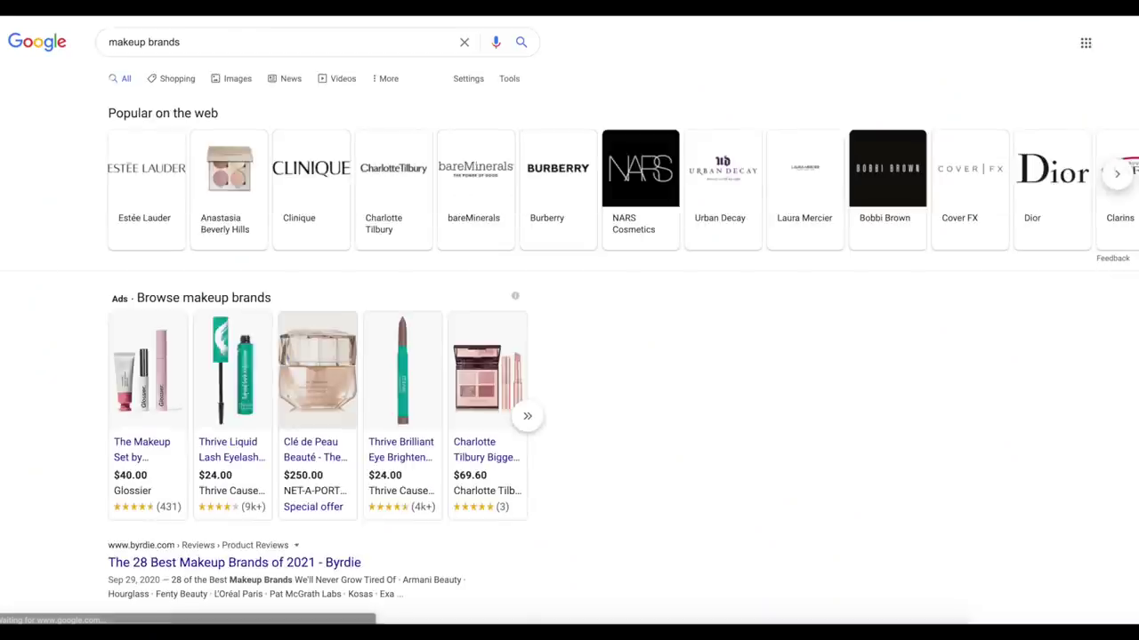
Step: Switch the Google results to images and search for "makeup palette"
left_click(244, 84)
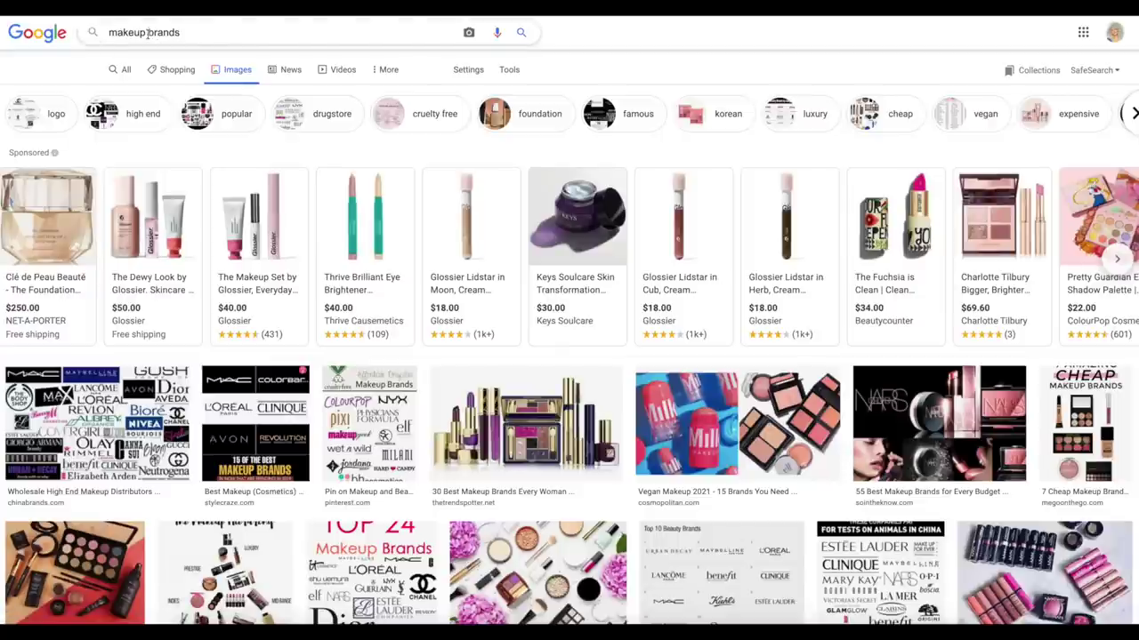
type("pl")
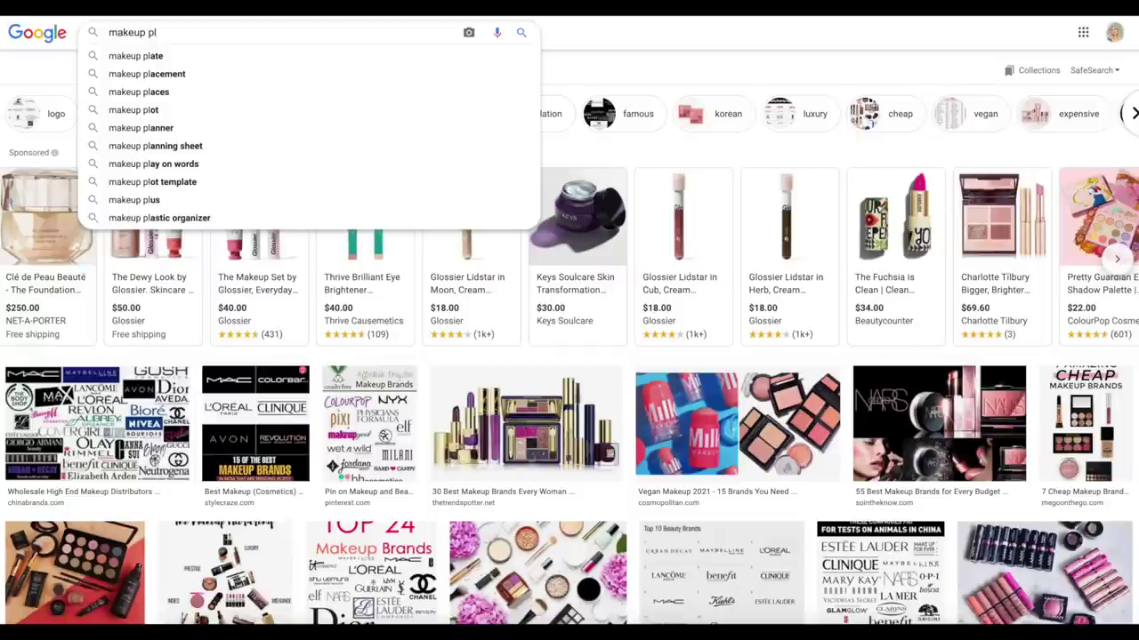
type("a")
key("BackSpace")
key("BackSpace")
type("a")
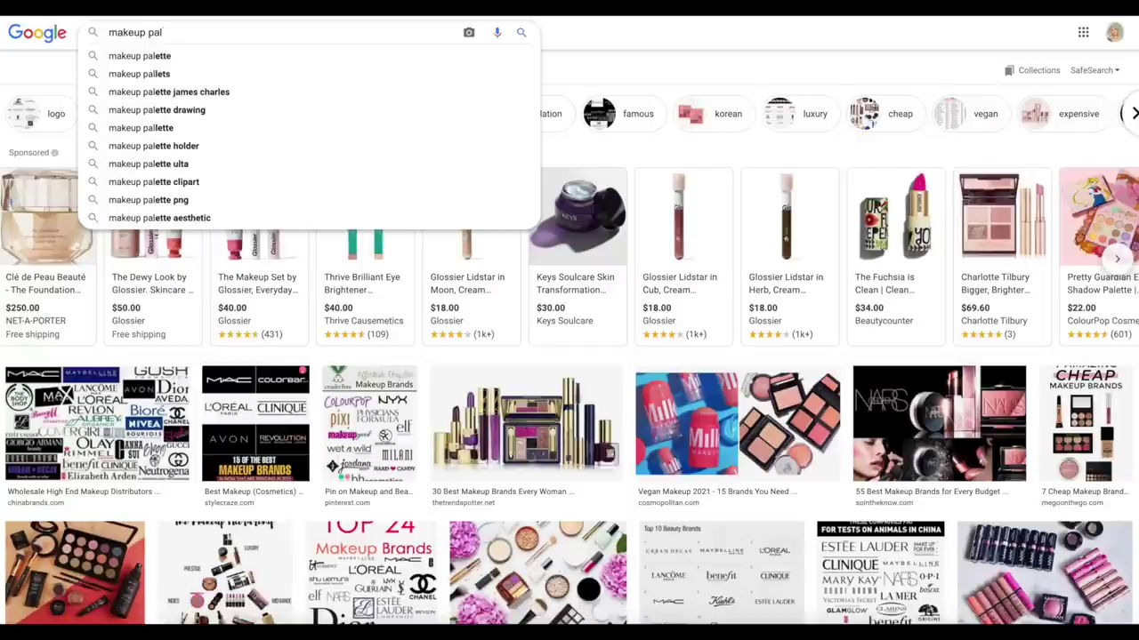
type("lette")
key("Return")
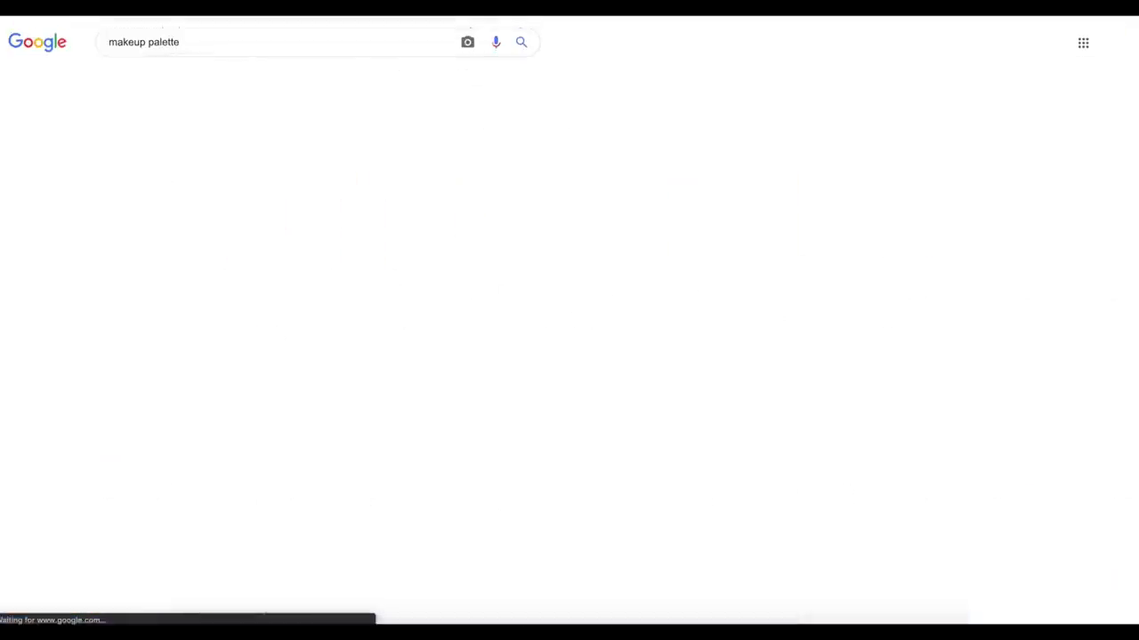
Step: Look through the palette images, pick ColourPop's California Love palette and open its product page
scroll(276, 178, "down", 2)
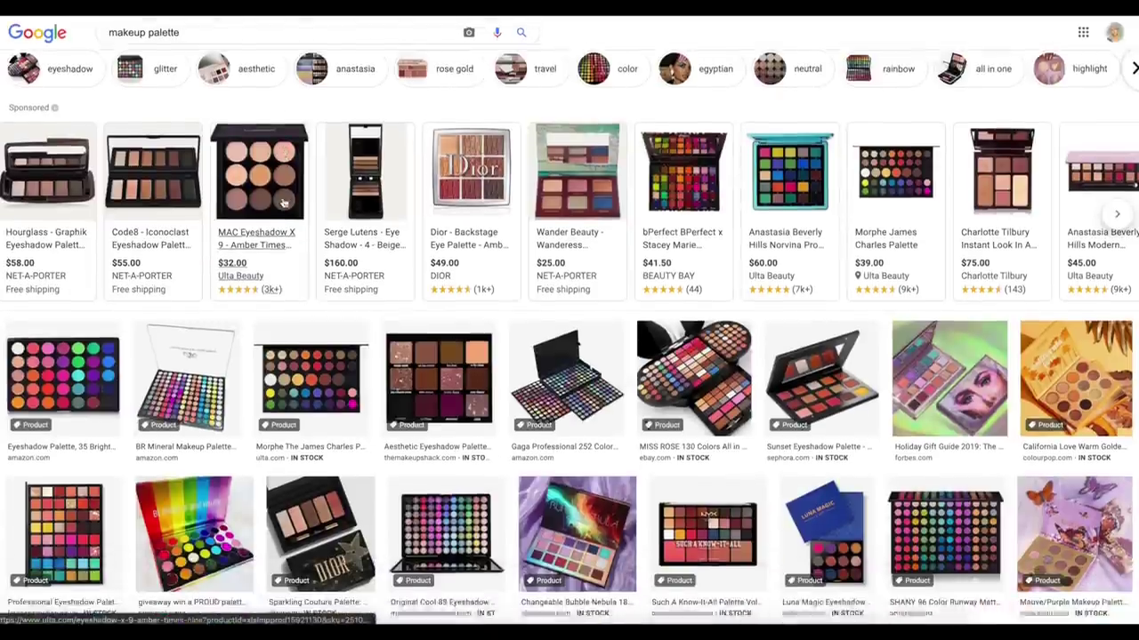
scroll(283, 204, "down", 1)
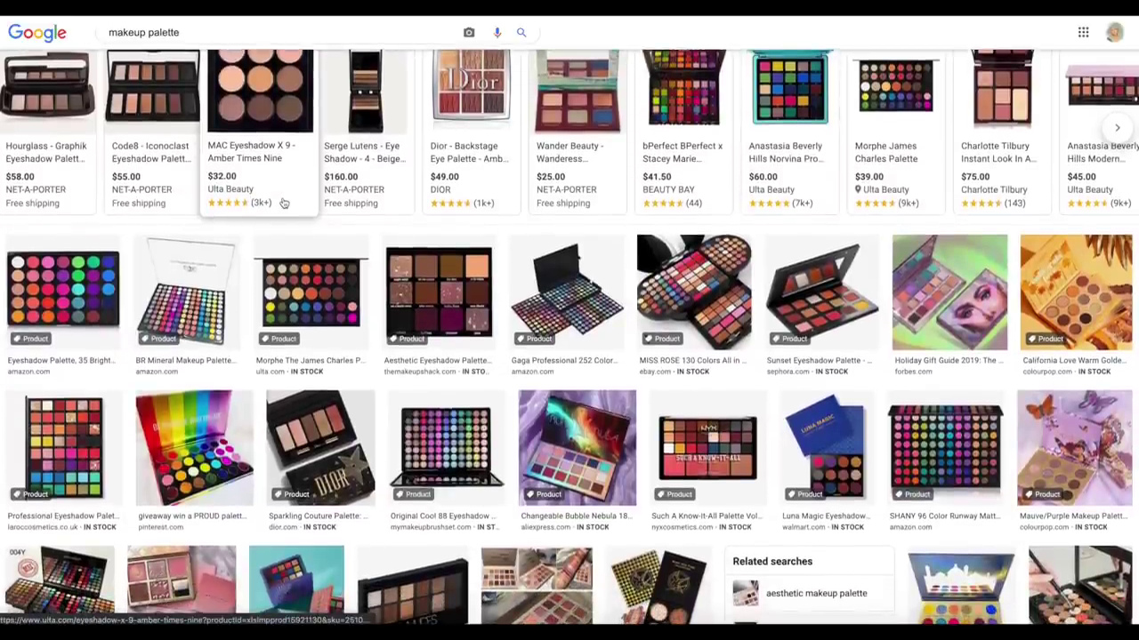
scroll(570, 267, "down", 3)
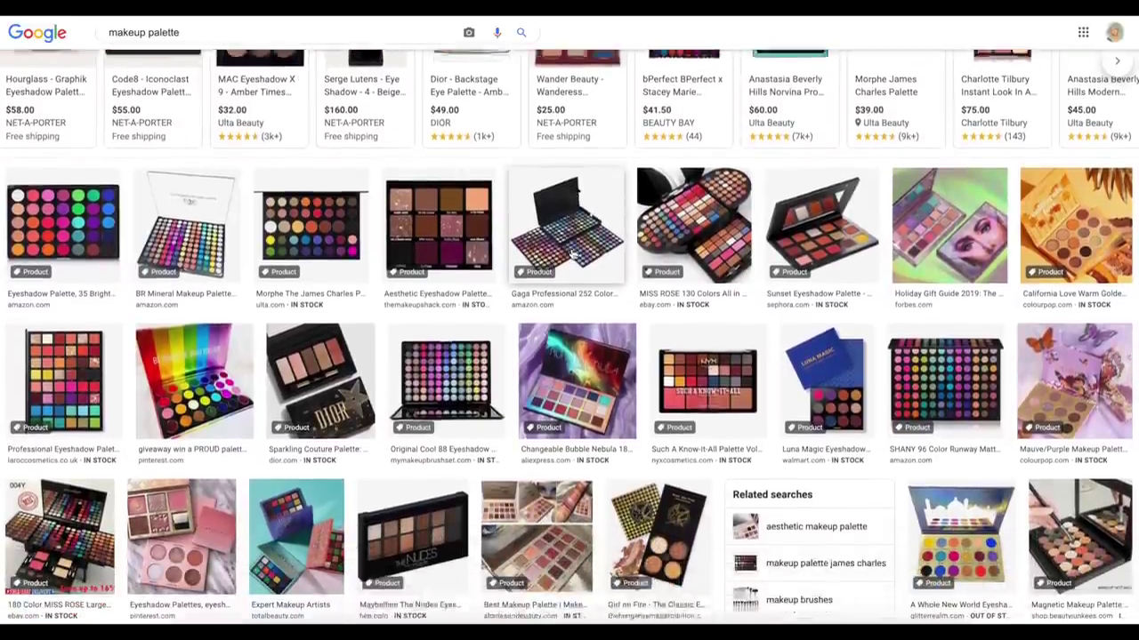
scroll(572, 254, "down", 1)
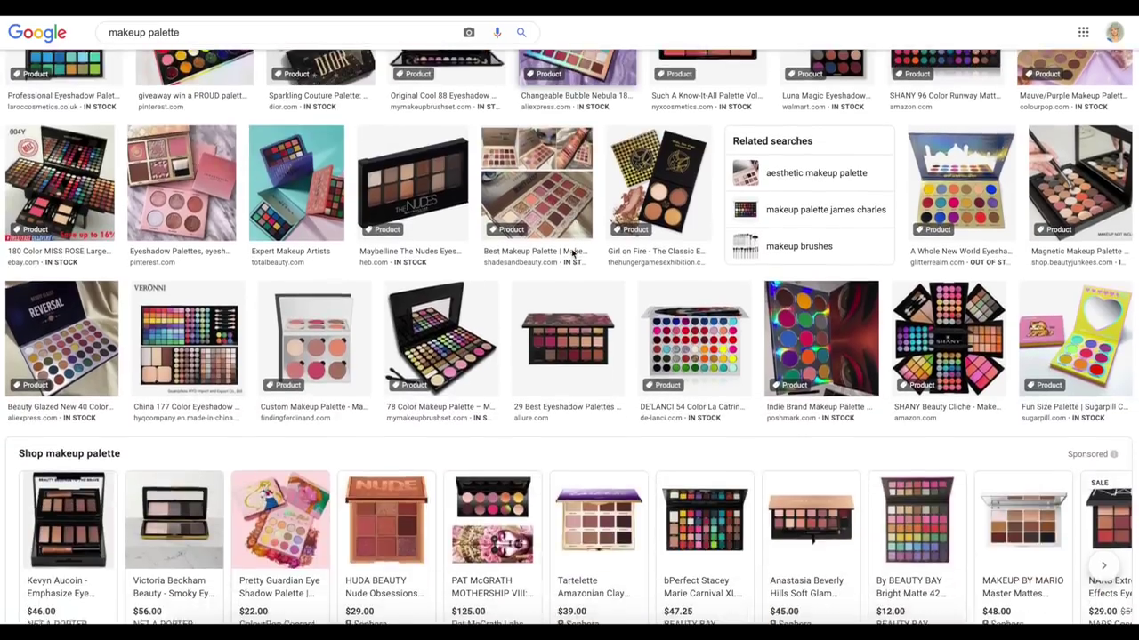
scroll(572, 254, "up", 2)
scroll(572, 254, "up", 2)
scroll(572, 254, "down", 1)
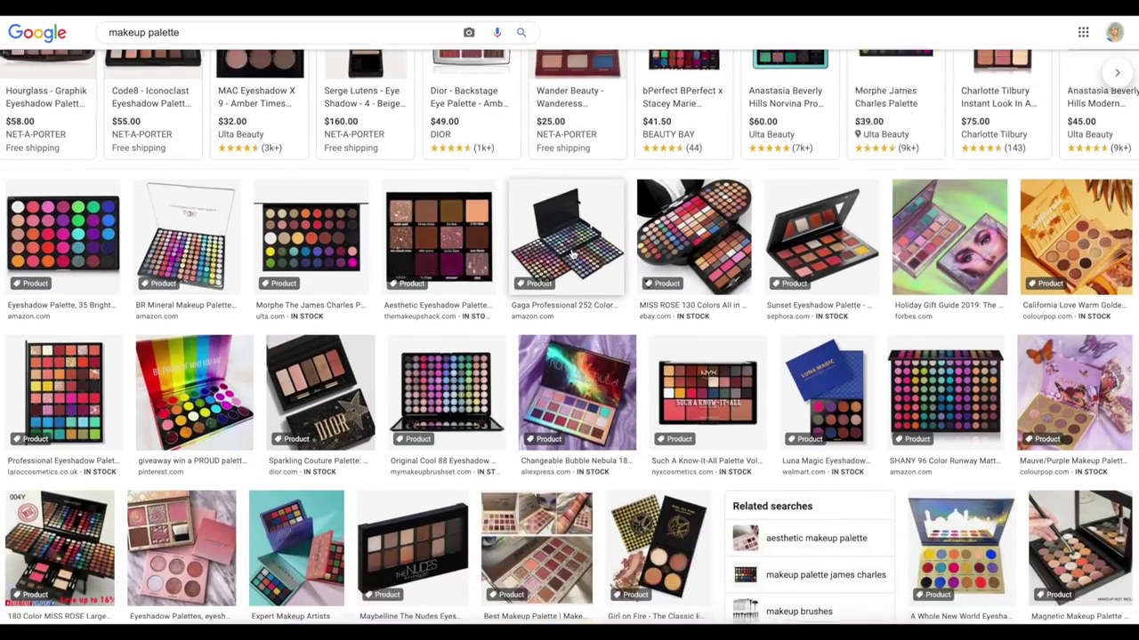
left_click(1093, 262)
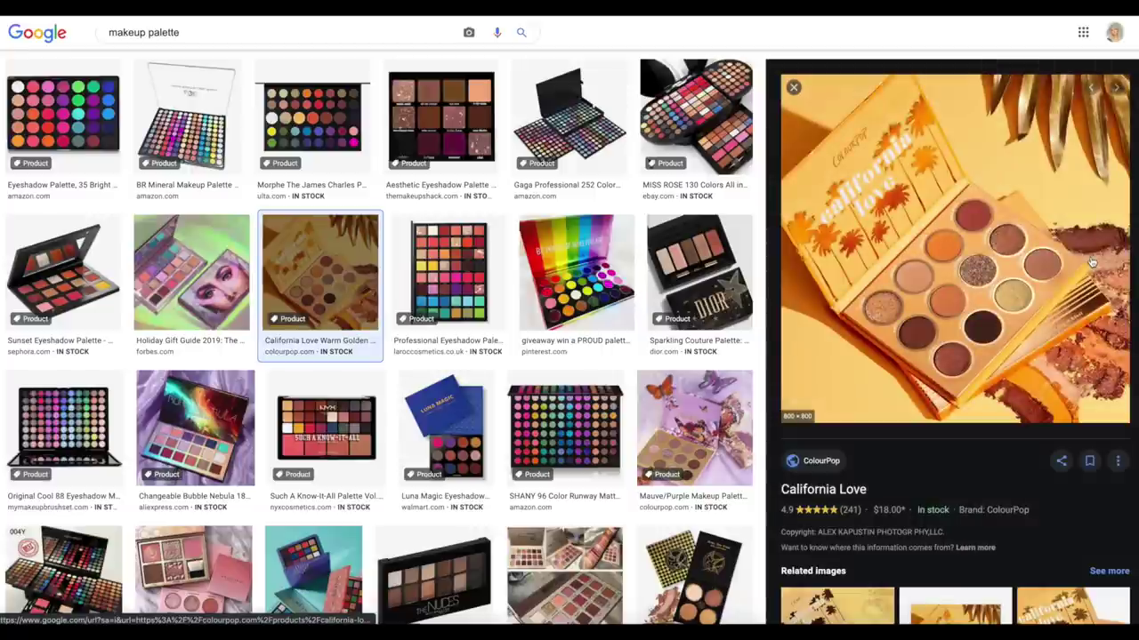
left_click(1000, 285)
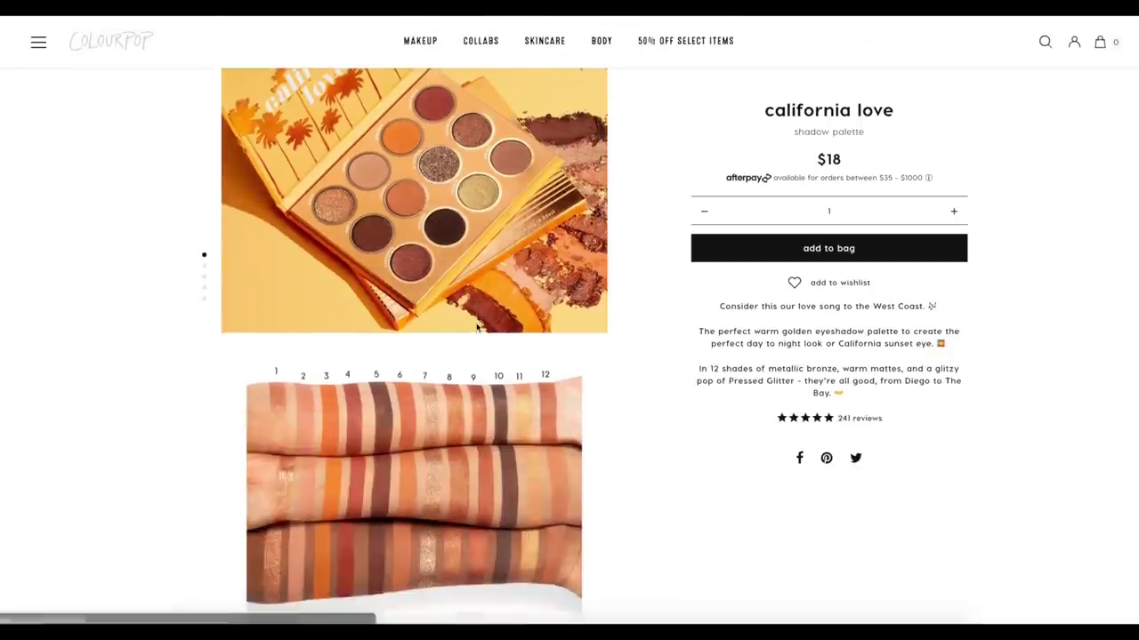
Step: Save the main California Love product photo to the Desktop as a JPEG named "Makeup"
right_click(480, 320)
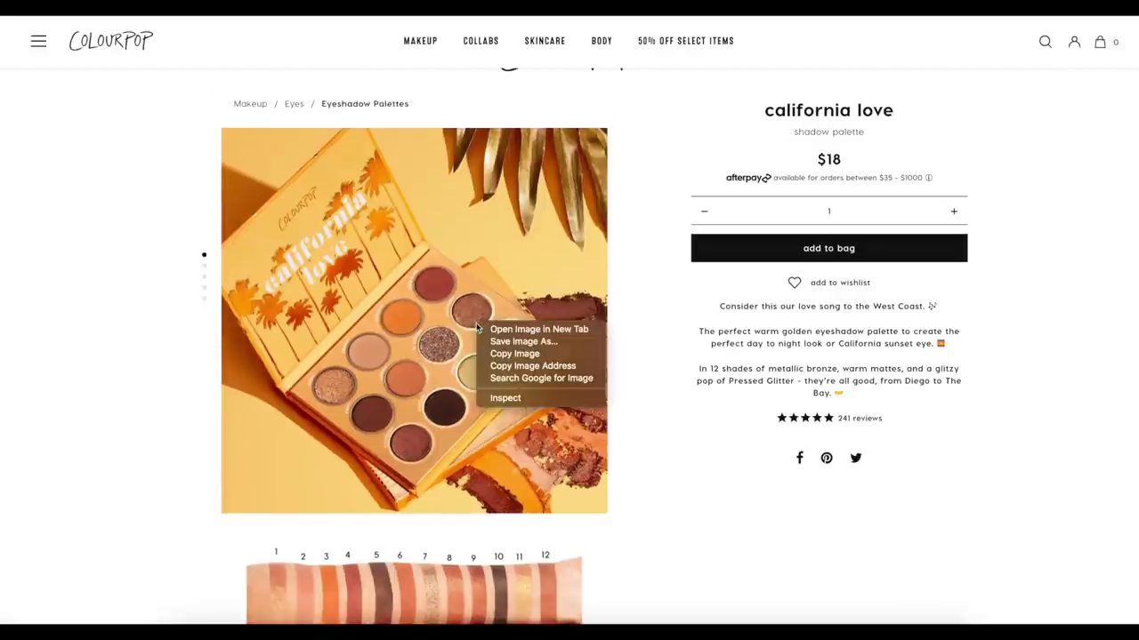
left_click(505, 343)
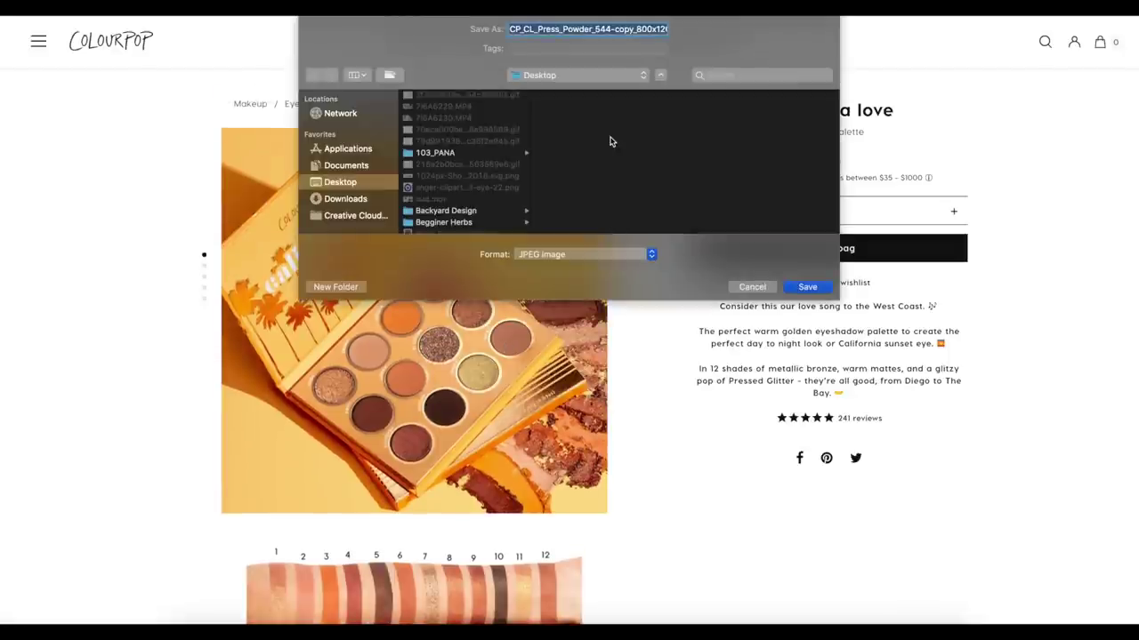
type("Makeup")
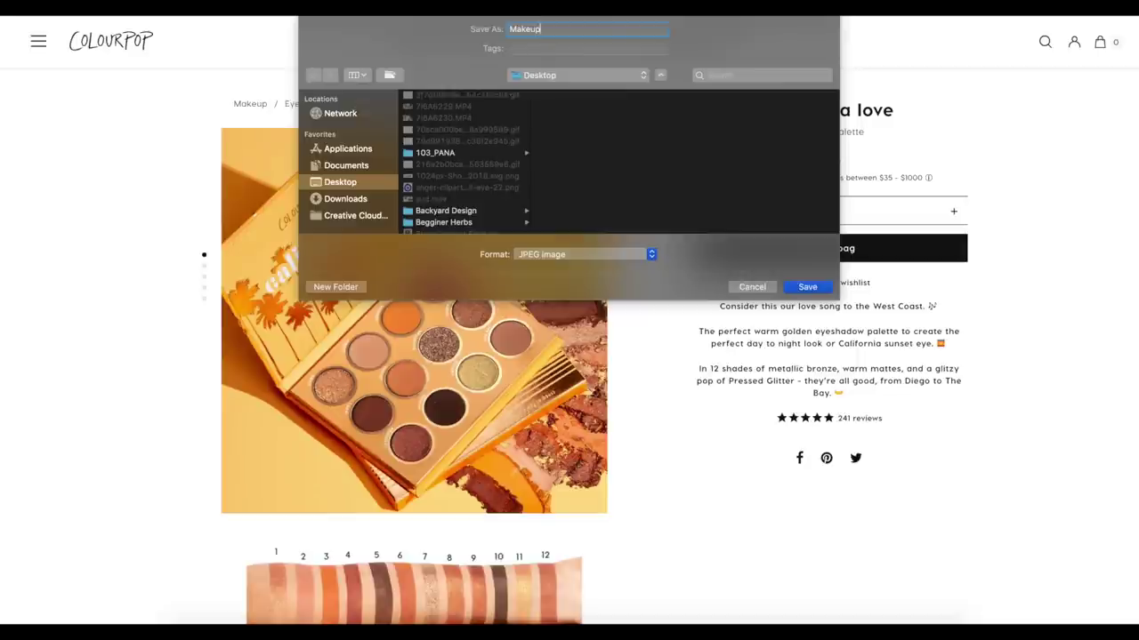
key("Return")
Step: Switch to Canva and open the existing "Health and Beauty Online Store Website" design
key("ctrl+Tab")
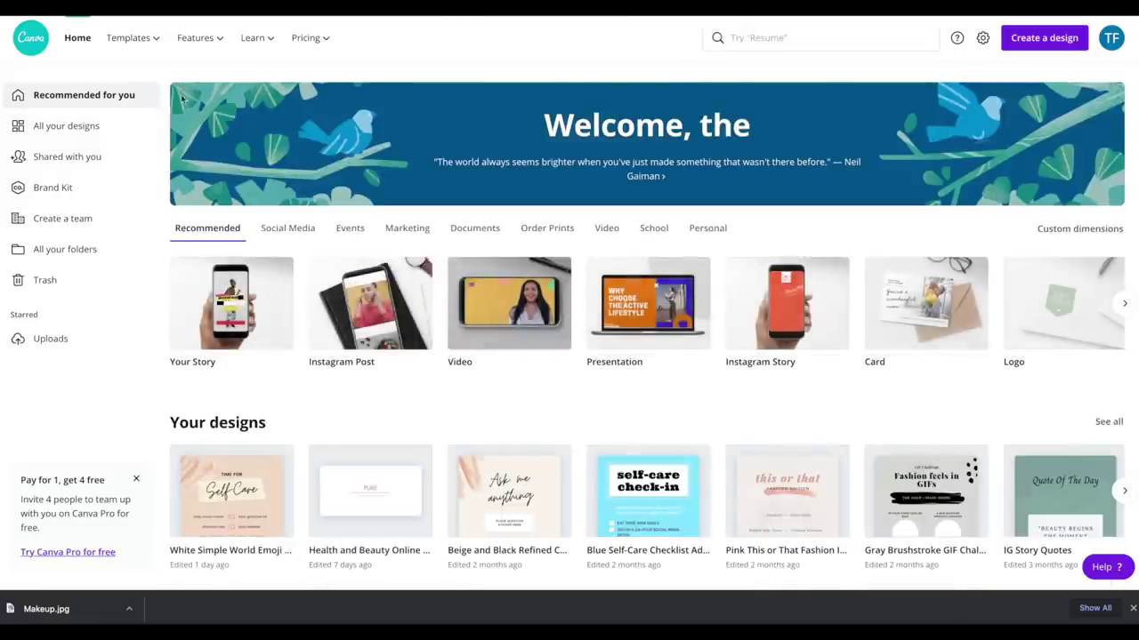
left_click(82, 125)
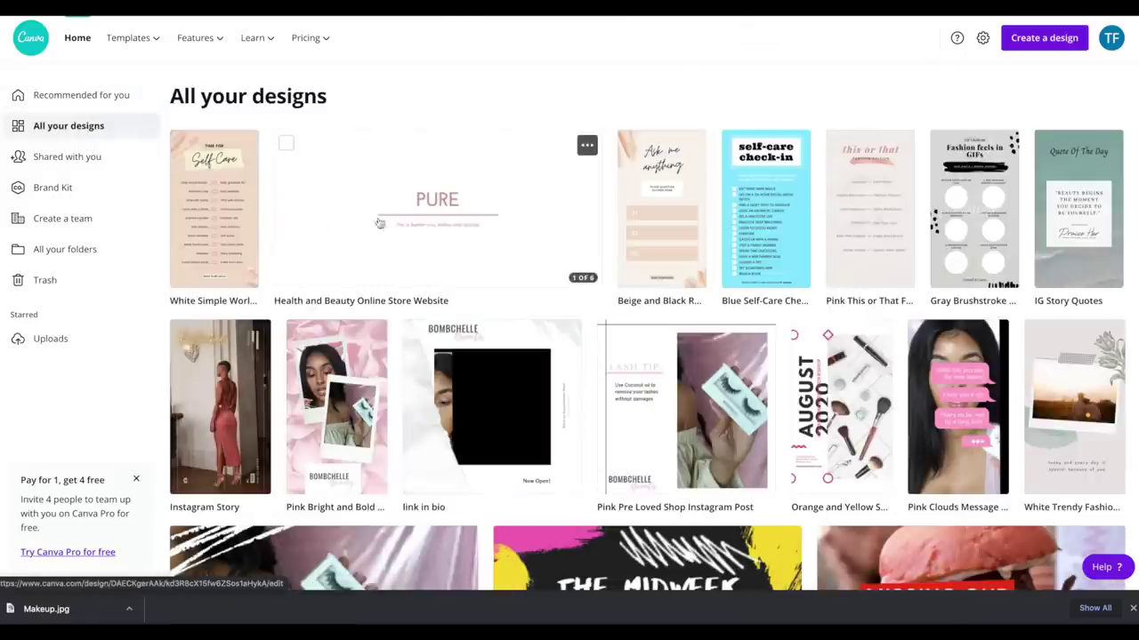
left_click(412, 223)
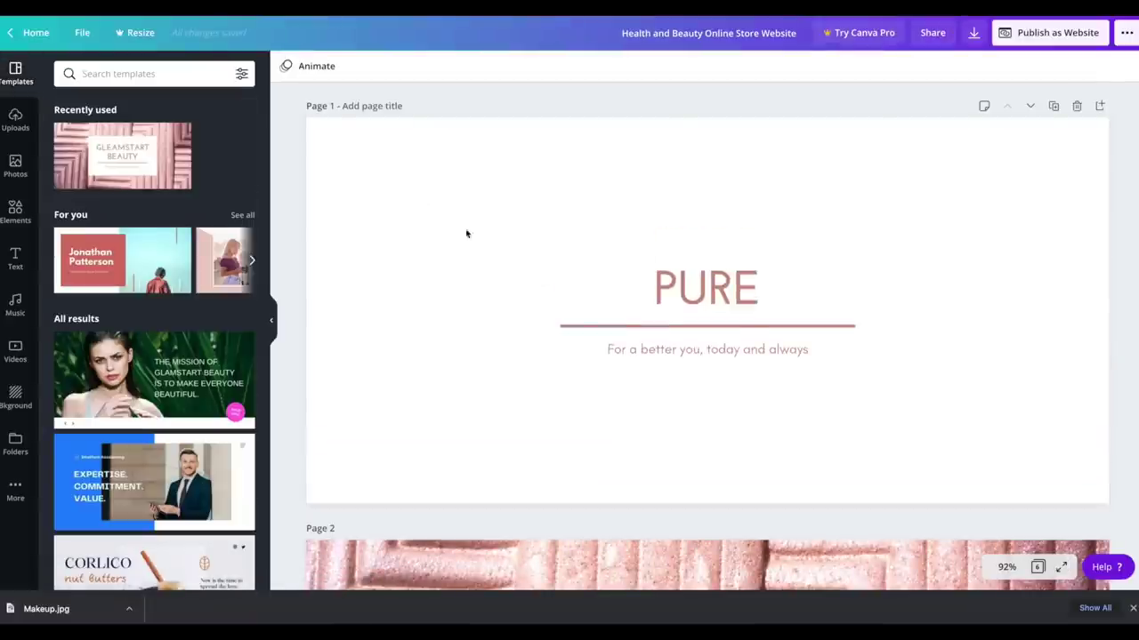
Step: Delete the "PURE" heading, its underline and the tagline from page 1
left_click(683, 324)
key("Delete")
key("Delete")
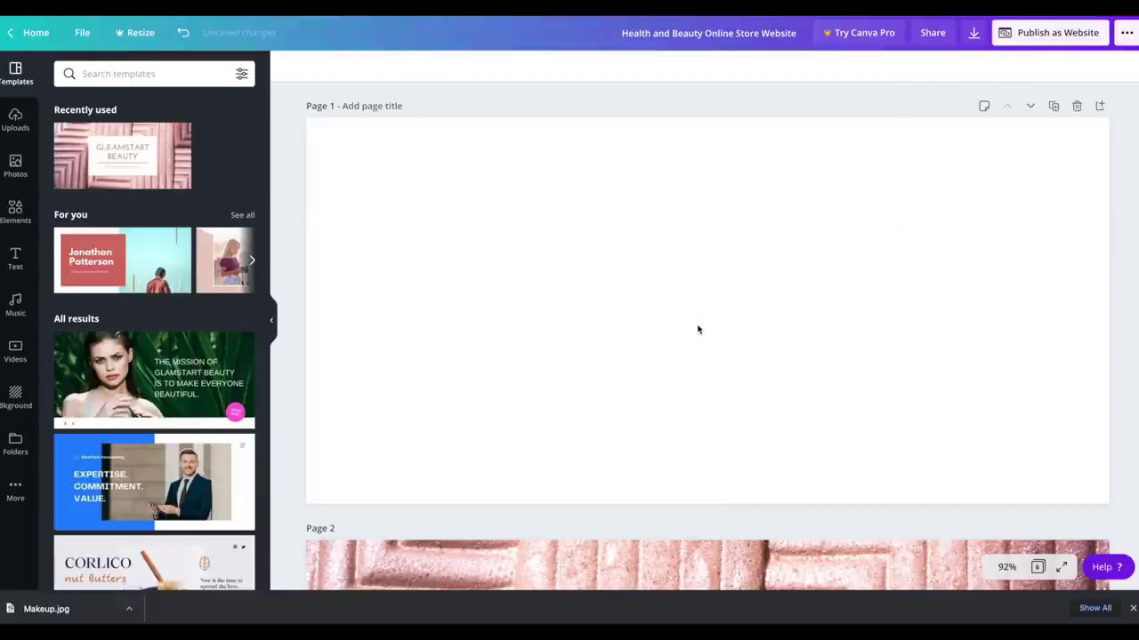
Step: Upload the Makeup.jpg photo and add it to the blank page 1
left_click(22, 129)
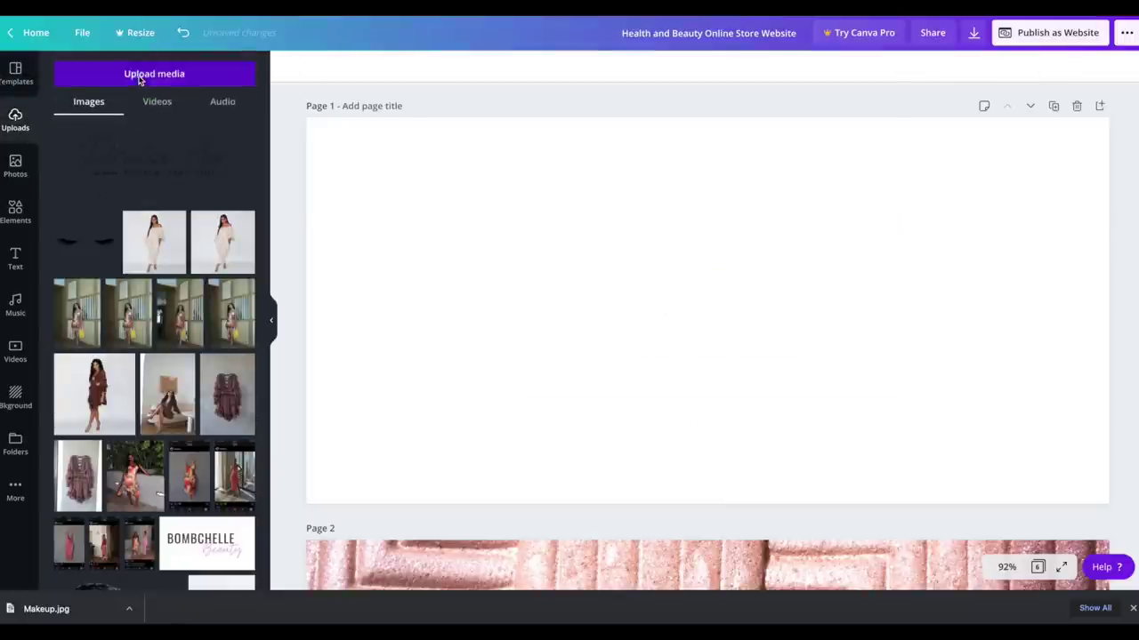
left_click(139, 76)
left_click(80, 146)
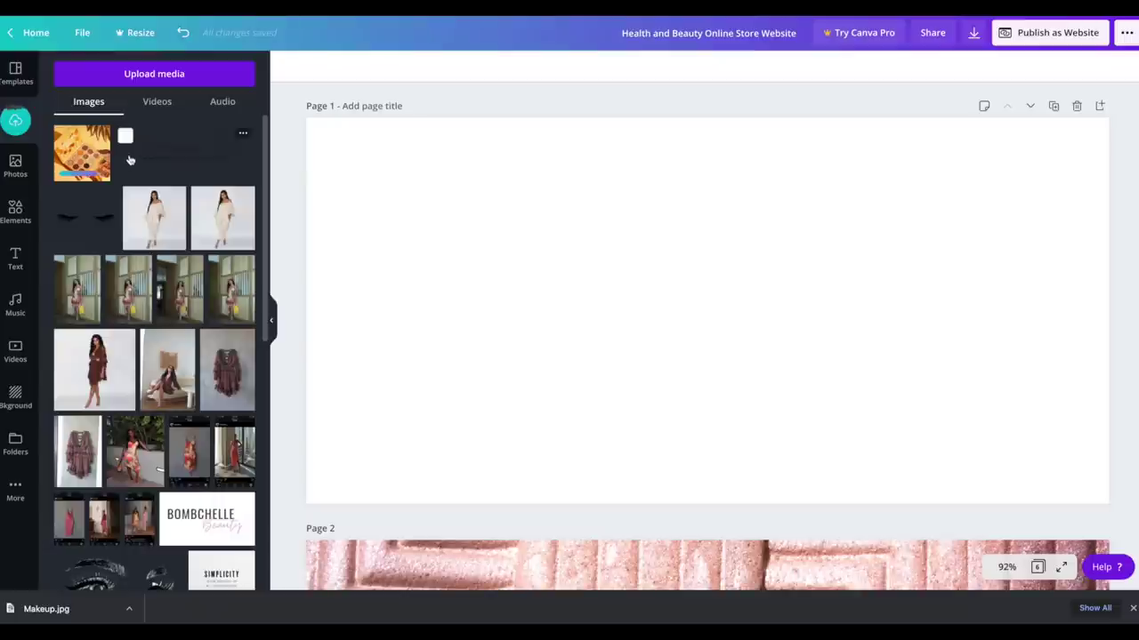
left_click(82, 155)
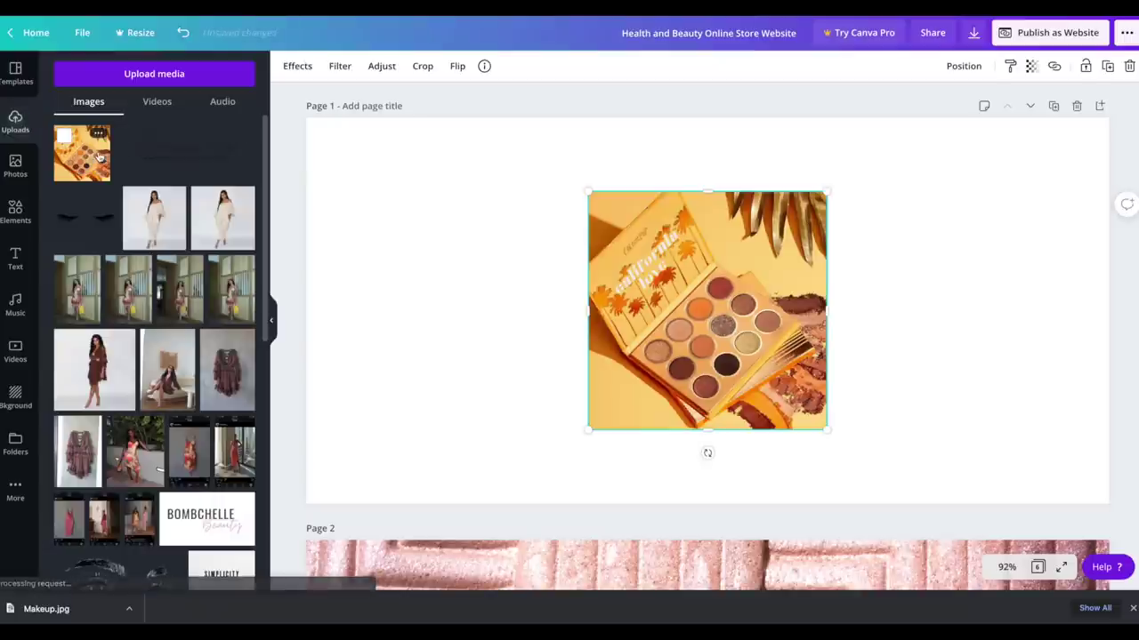
Step: Enlarge the palette photo to the full page height and align it with the left edge of page 1
left_click_drag(587, 427, 389, 573)
left_click_drag(604, 317, 521, 218)
left_click_drag(746, 93, 682, 145)
left_click_drag(652, 228, 621, 194)
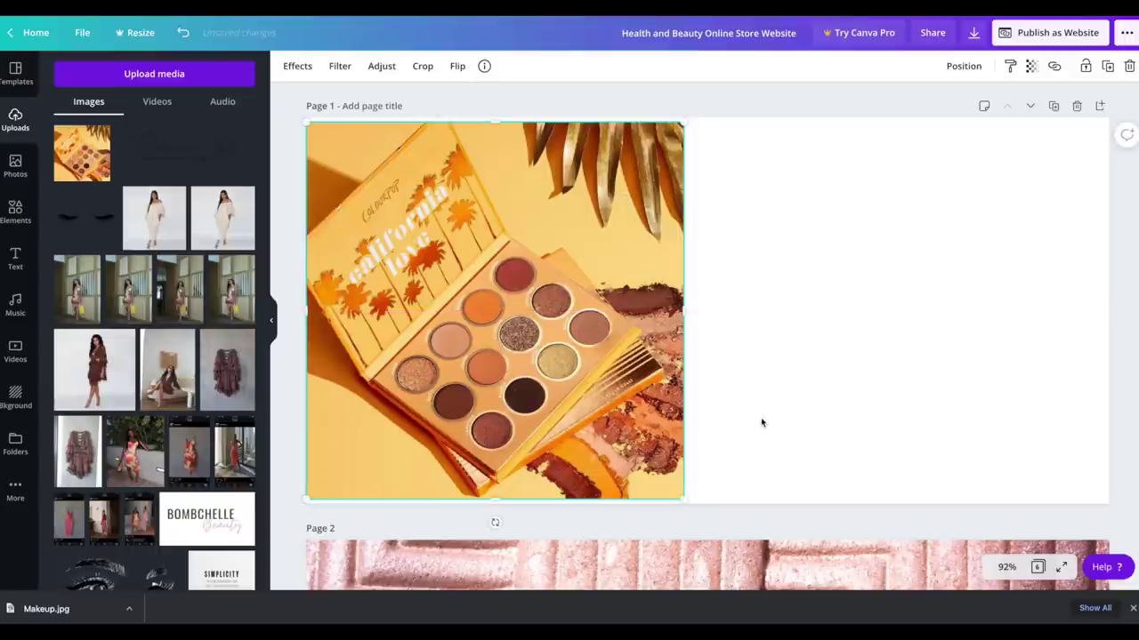
left_click_drag(682, 499, 690, 505)
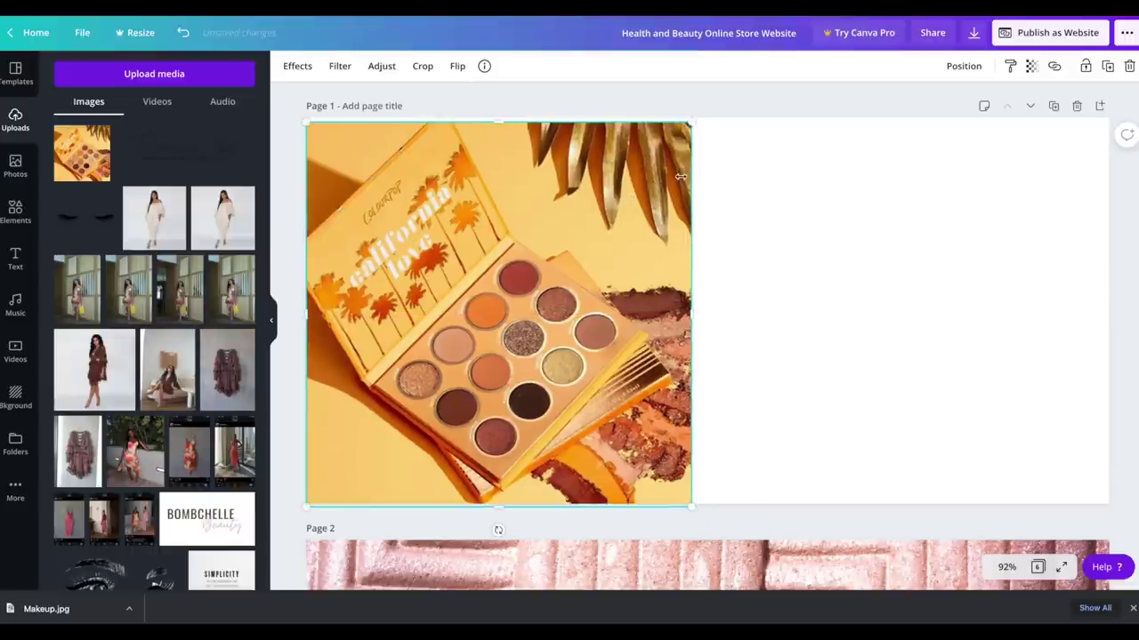
left_click_drag(692, 121, 696, 117)
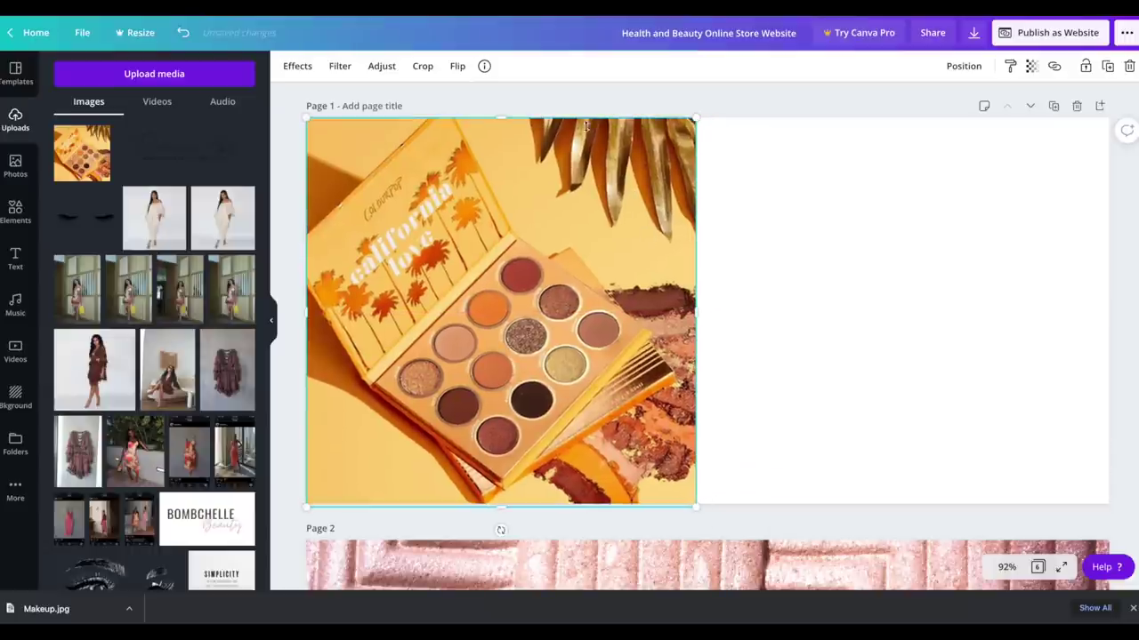
left_click(831, 218)
left_click(594, 249)
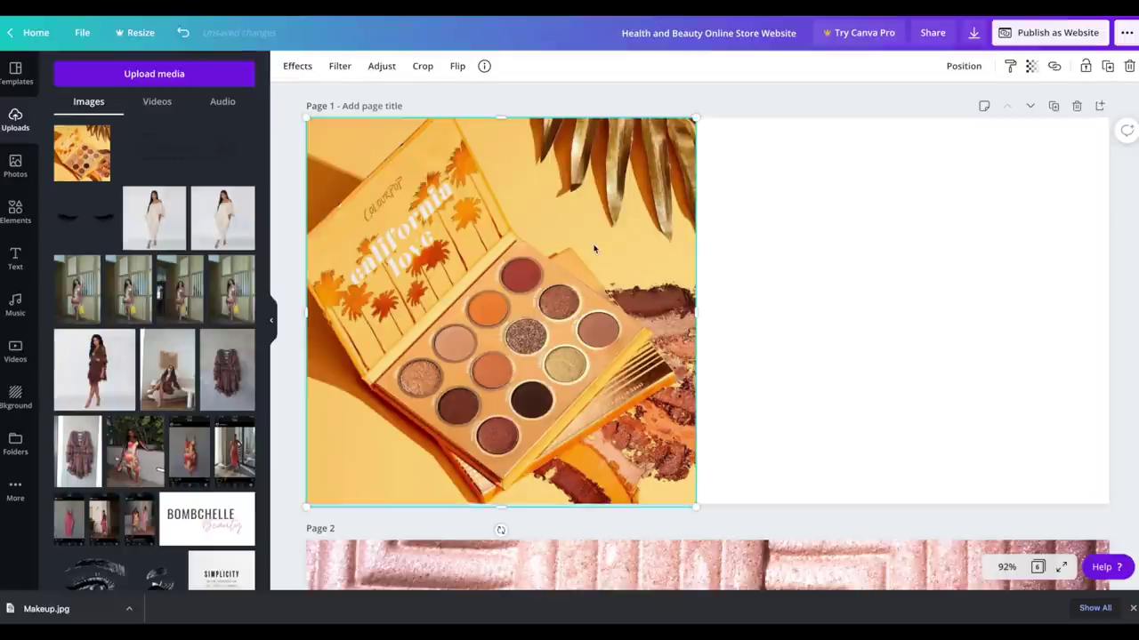
Step: Try the five photo colors from the palette image as page 1's background and set it back to white
left_click(842, 171)
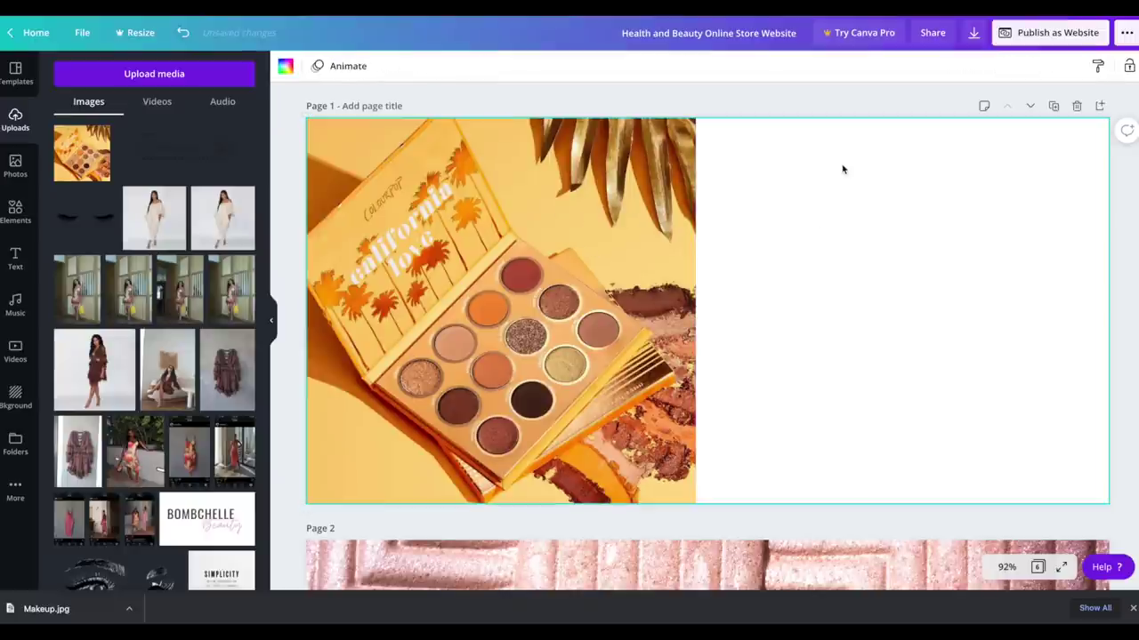
left_click(286, 67)
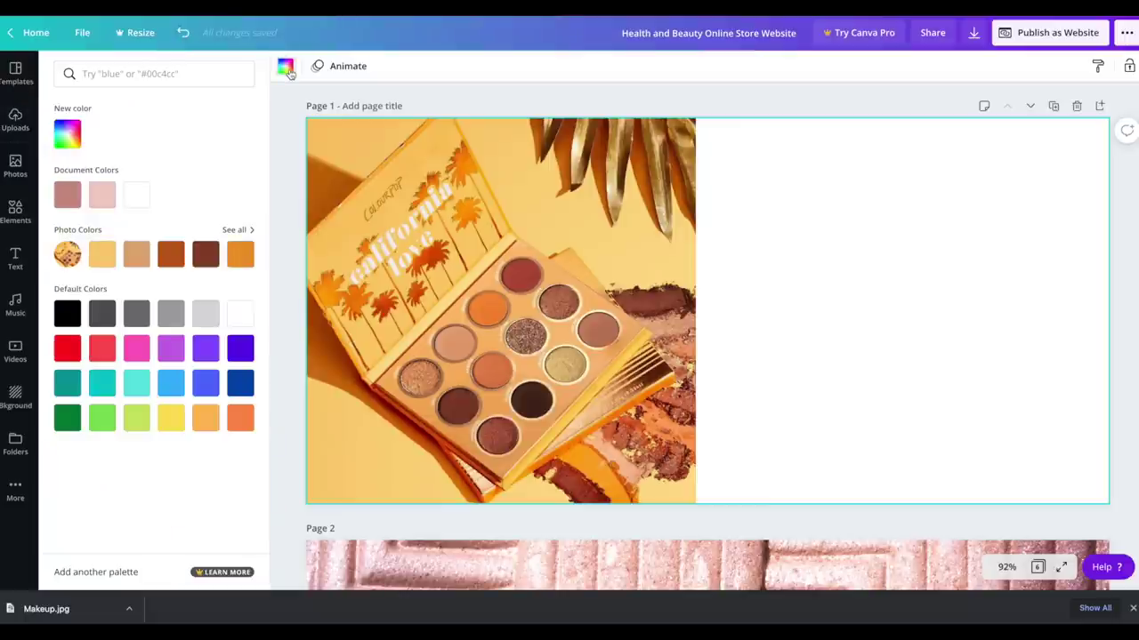
left_click(236, 232)
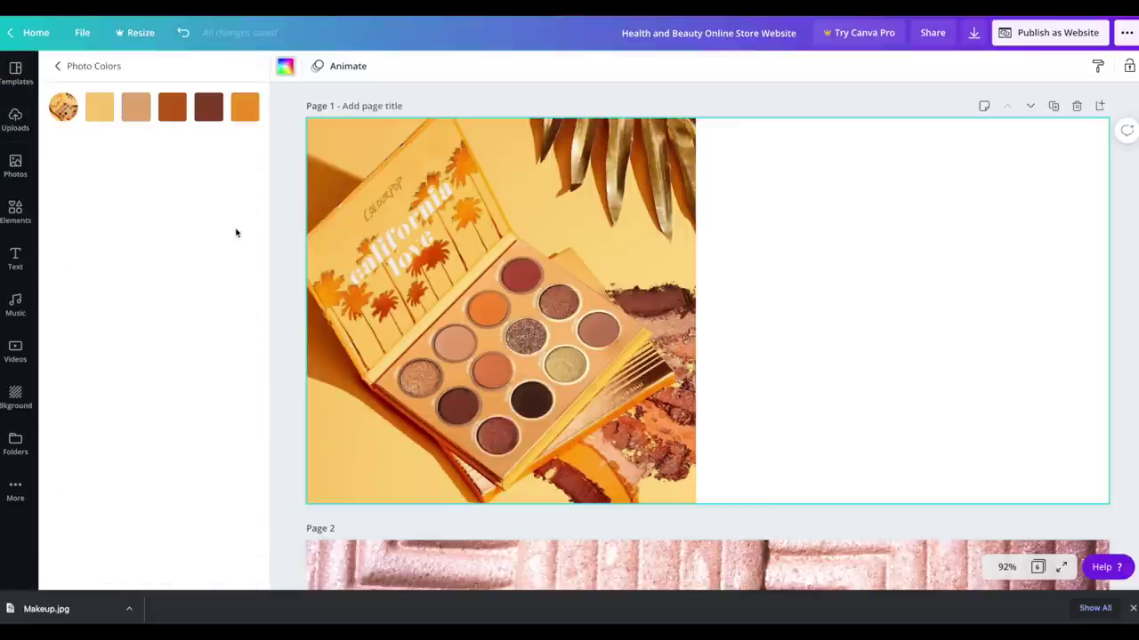
left_click(94, 109)
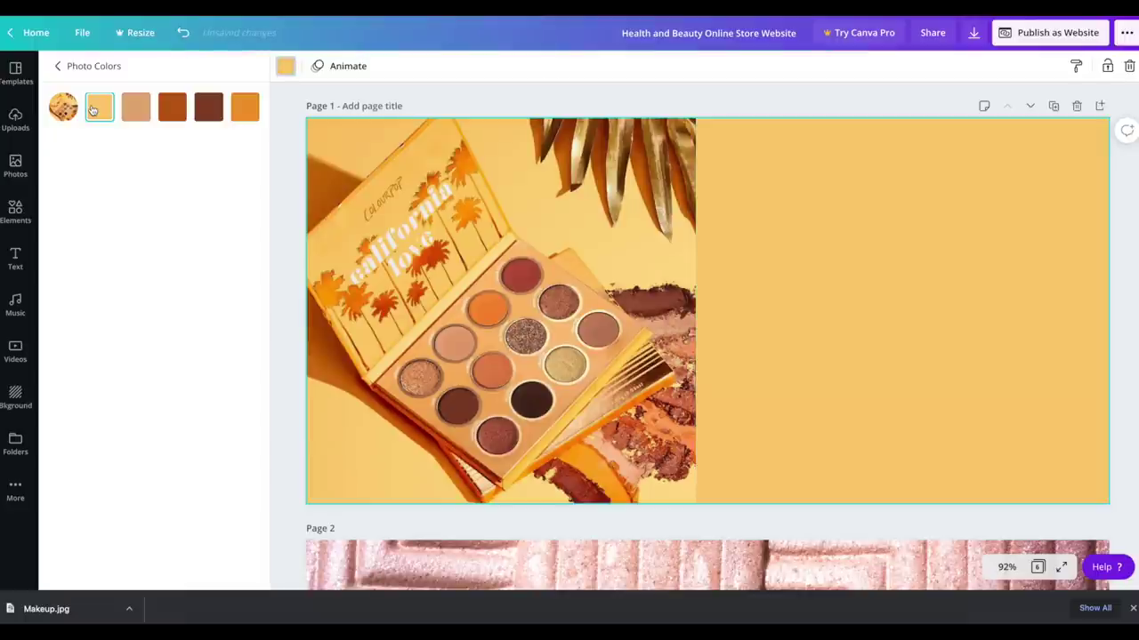
left_click(130, 109)
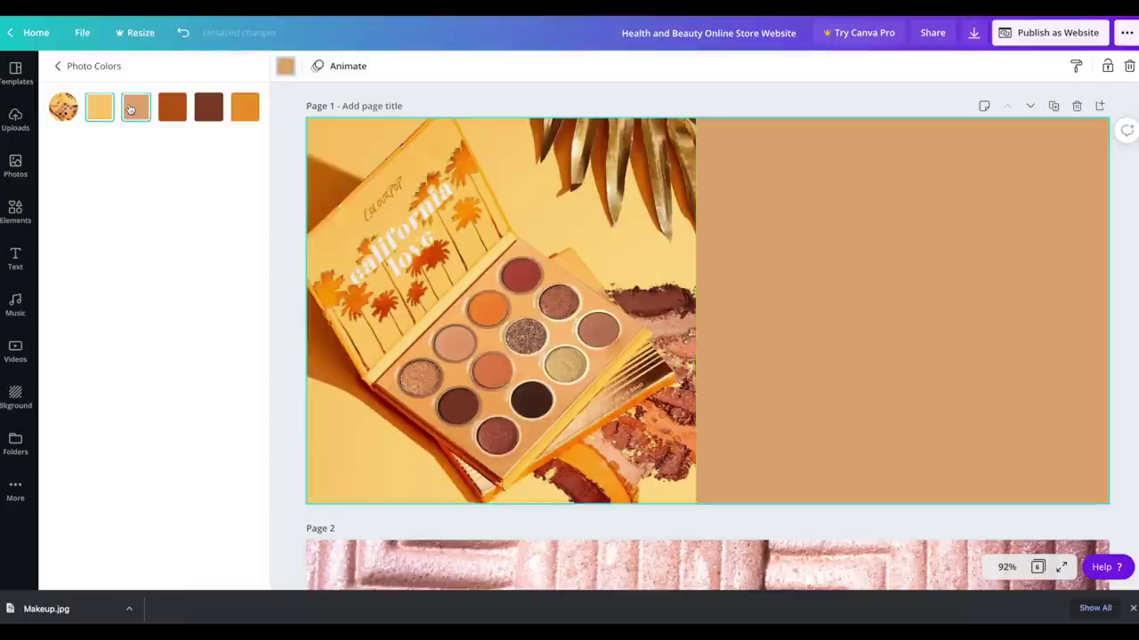
left_click(177, 111)
left_click(204, 111)
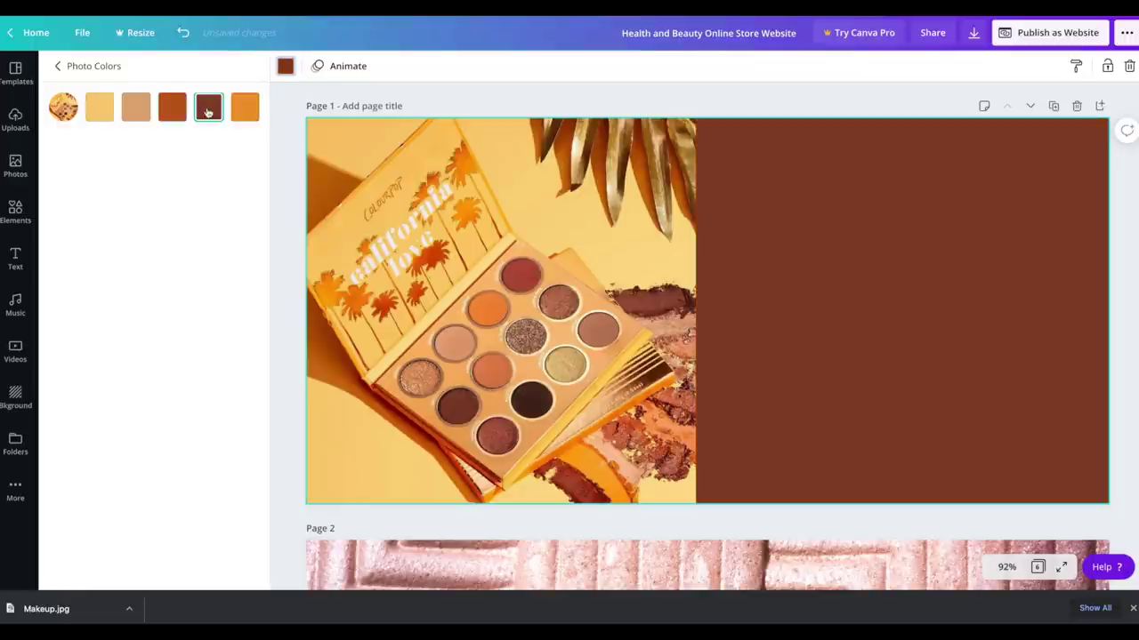
left_click(239, 112)
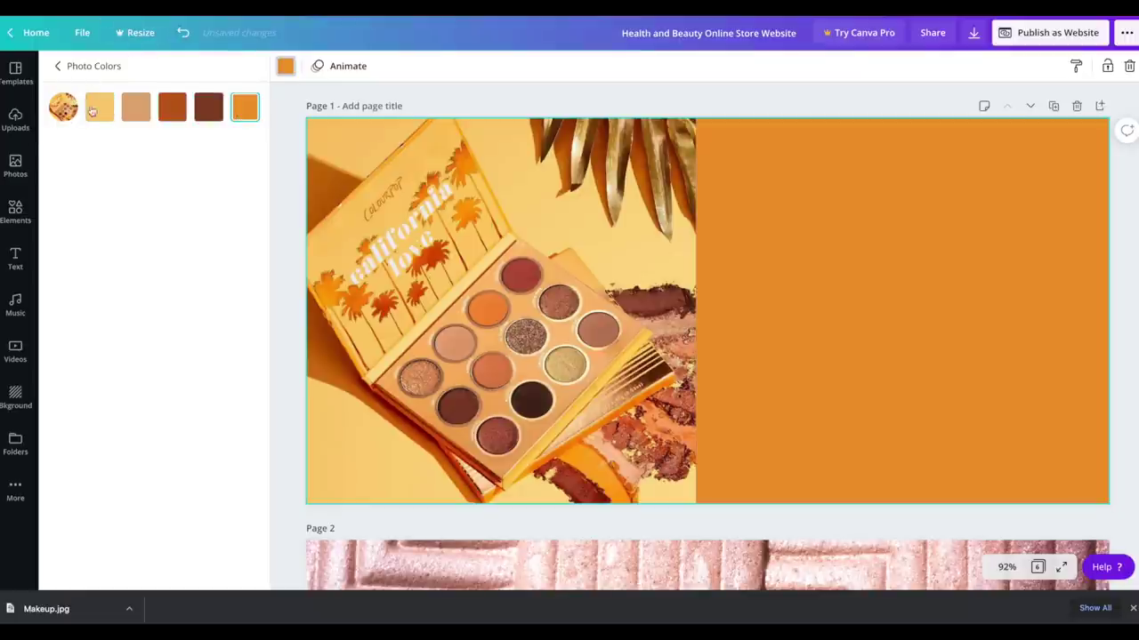
left_click(59, 67)
left_click(134, 194)
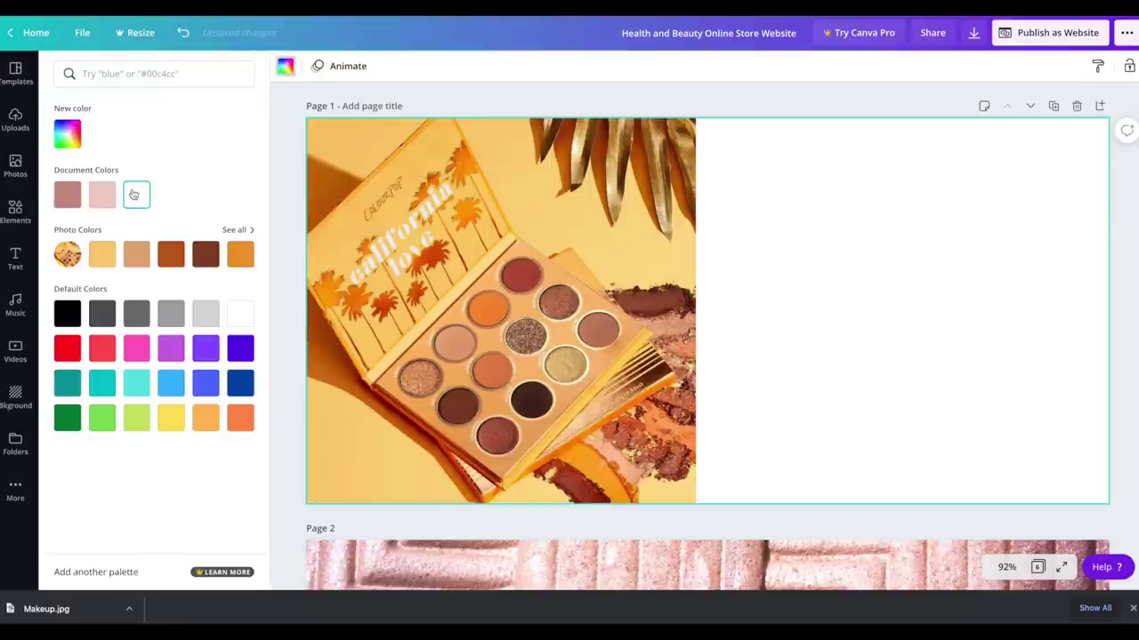
Step: Add a circle shape to page 1 and shrink it to a small swatch in the white area beside the photo
left_click(16, 212)
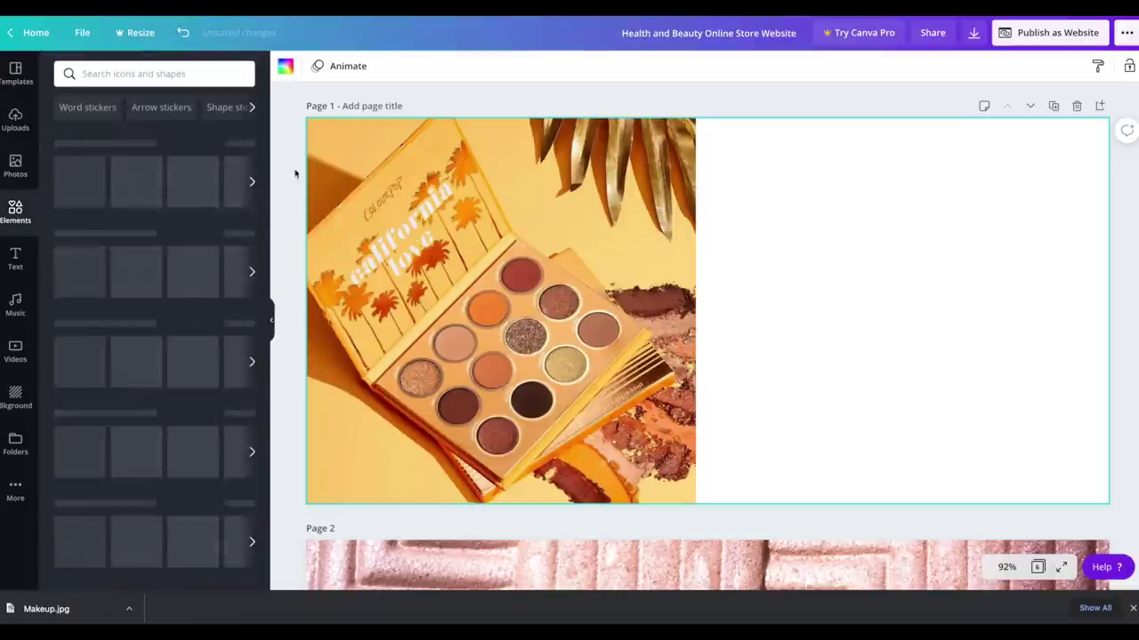
left_click(85, 178)
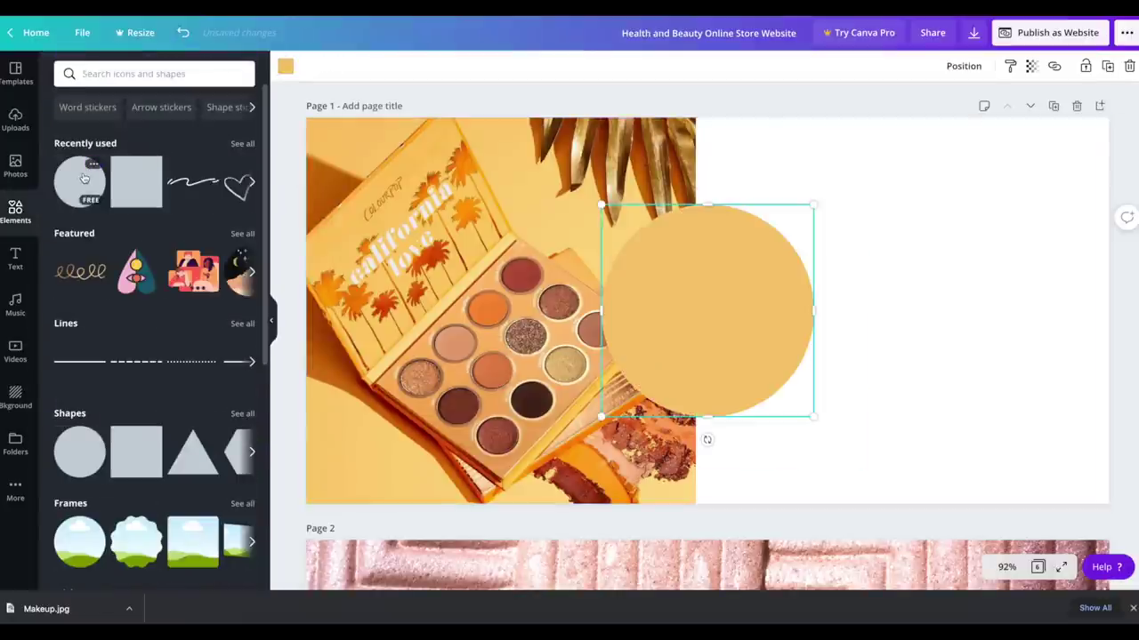
left_click_drag(602, 416, 756, 266)
Step: Duplicate the circle swatch and arrange the copies into an evenly spaced row of five circles
key("ctrl+d")
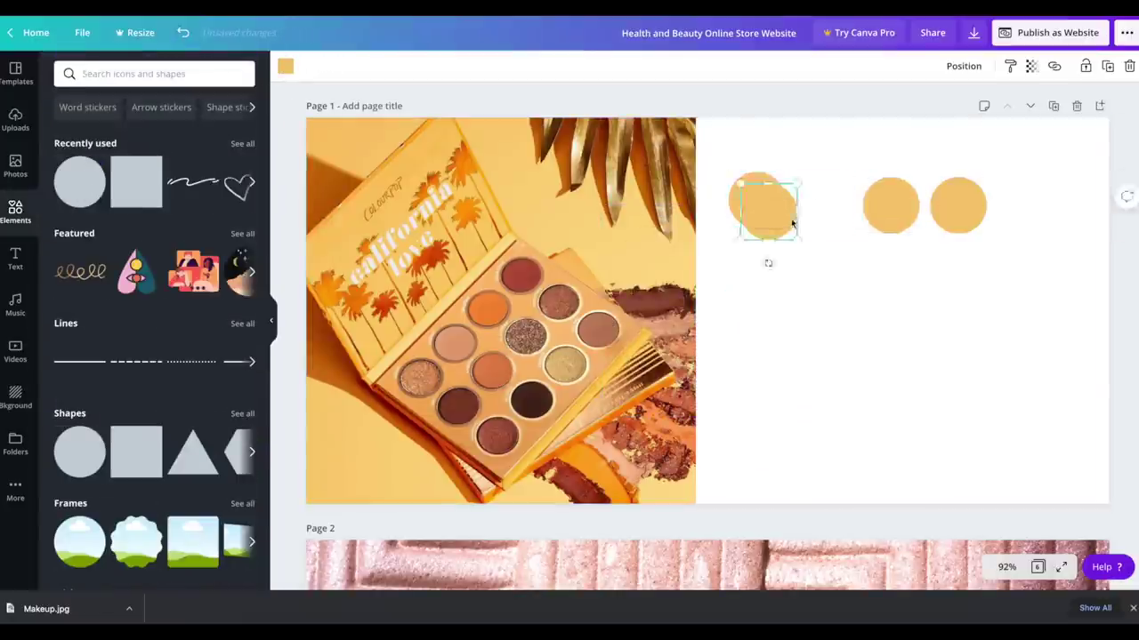
left_click_drag(792, 224, 851, 219)
left_click(971, 204)
key("ctrl+d")
left_click_drag(971, 203, 1036, 217)
left_click_drag(894, 210, 900, 213)
Step: Color the five circles in order with the photo colors: light yellow, tan, rust orange, dark brown and orange
left_click(756, 201)
left_click(284, 66)
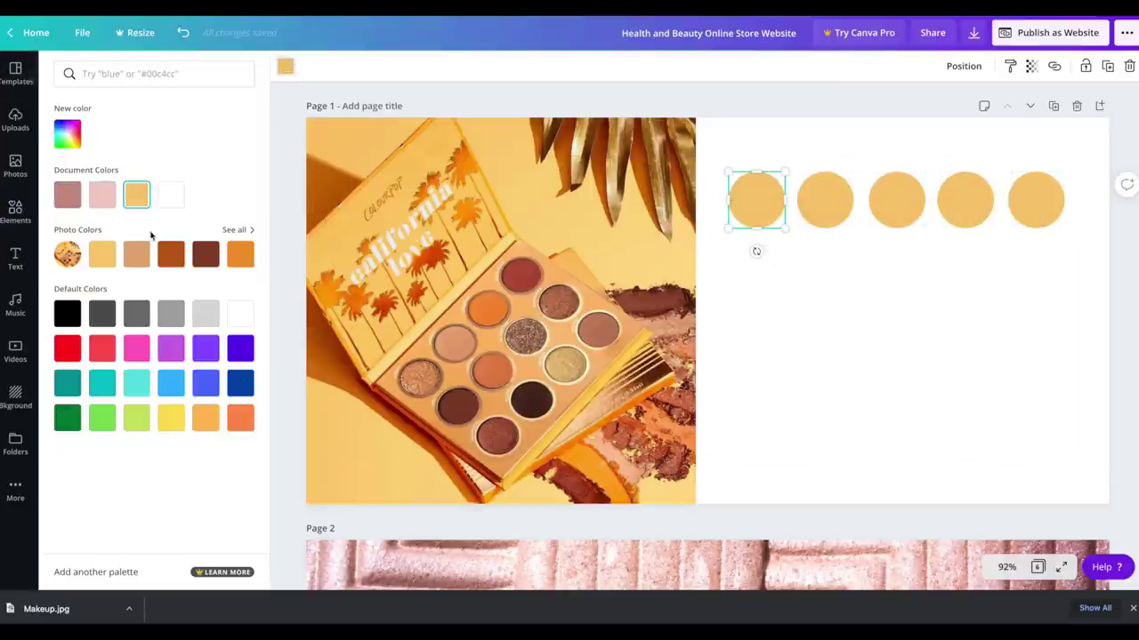
left_click(108, 260)
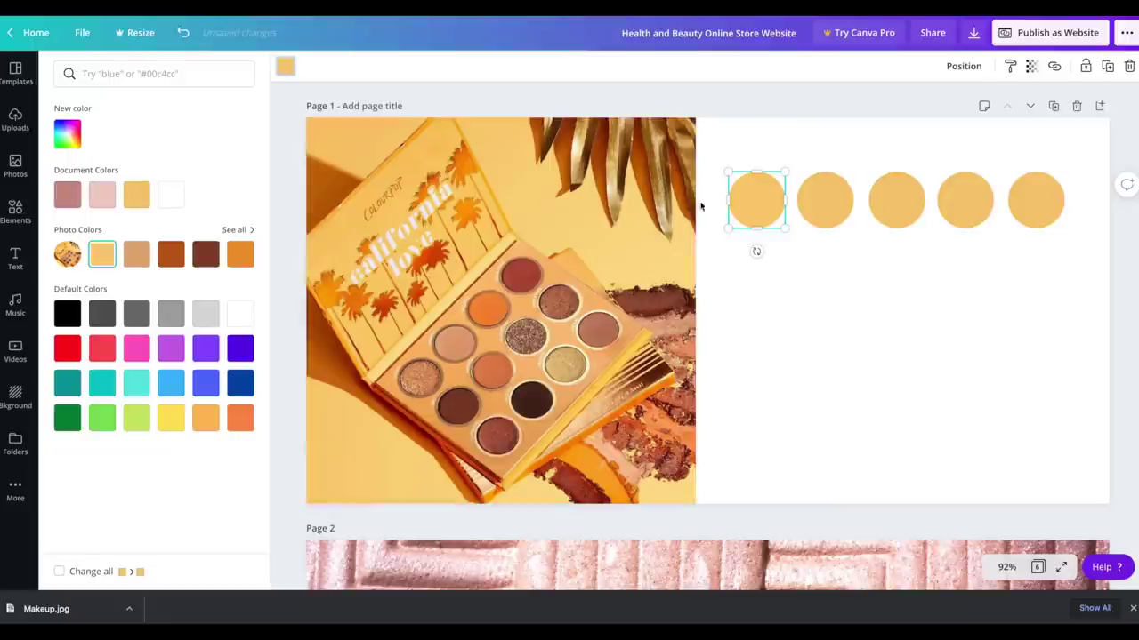
left_click(829, 213)
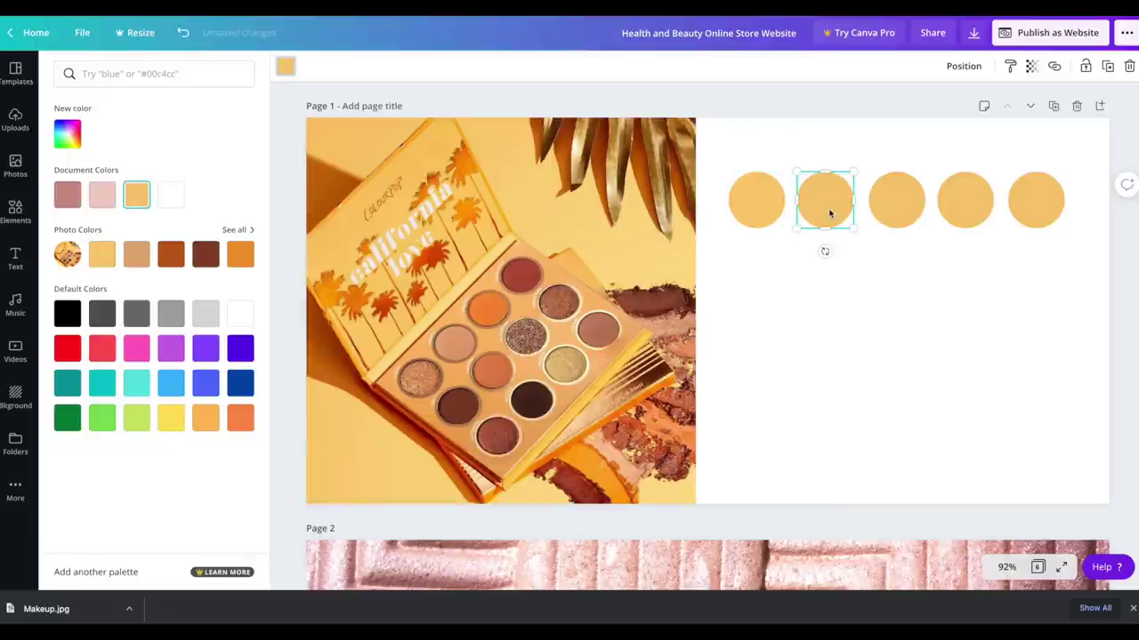
left_click(138, 255)
left_click(896, 197)
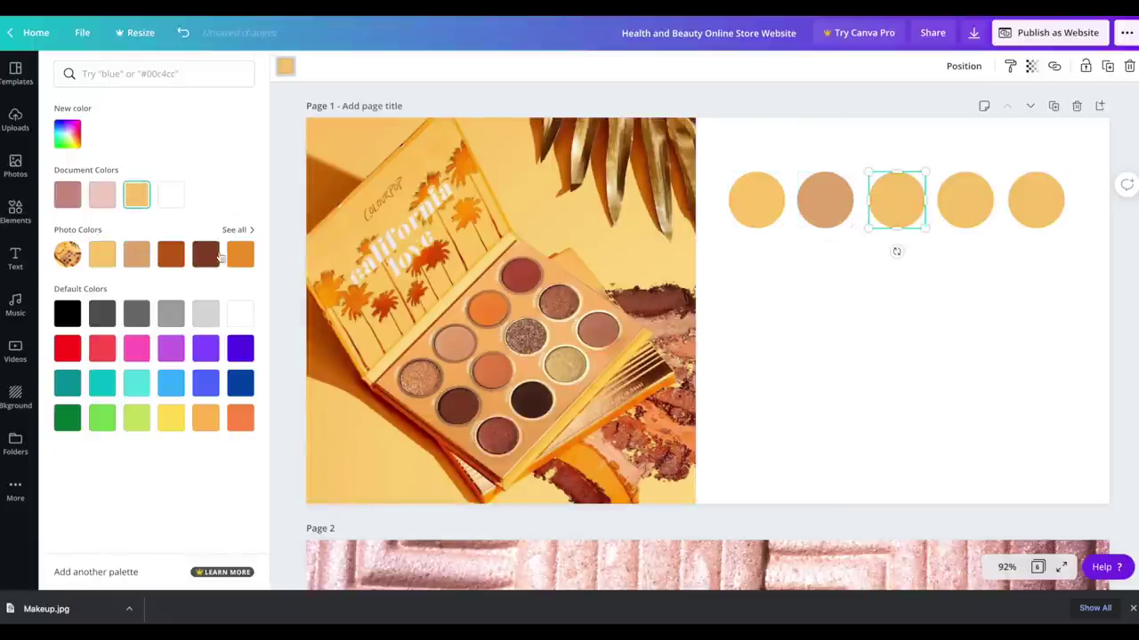
left_click(171, 255)
left_click(954, 211)
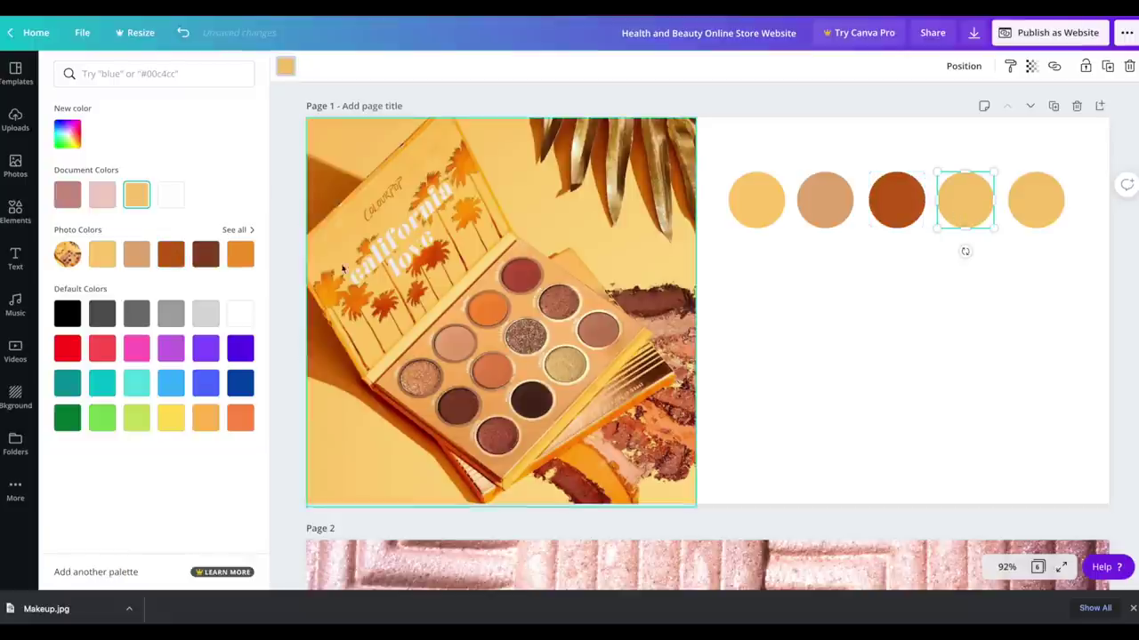
left_click(210, 257)
left_click(1041, 213)
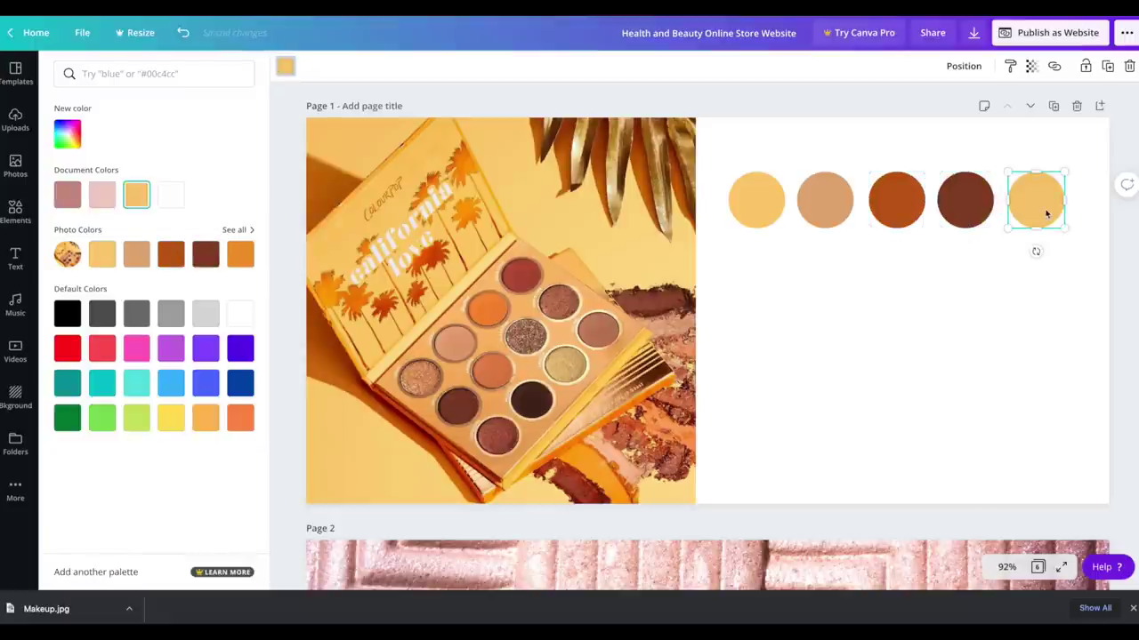
left_click(251, 257)
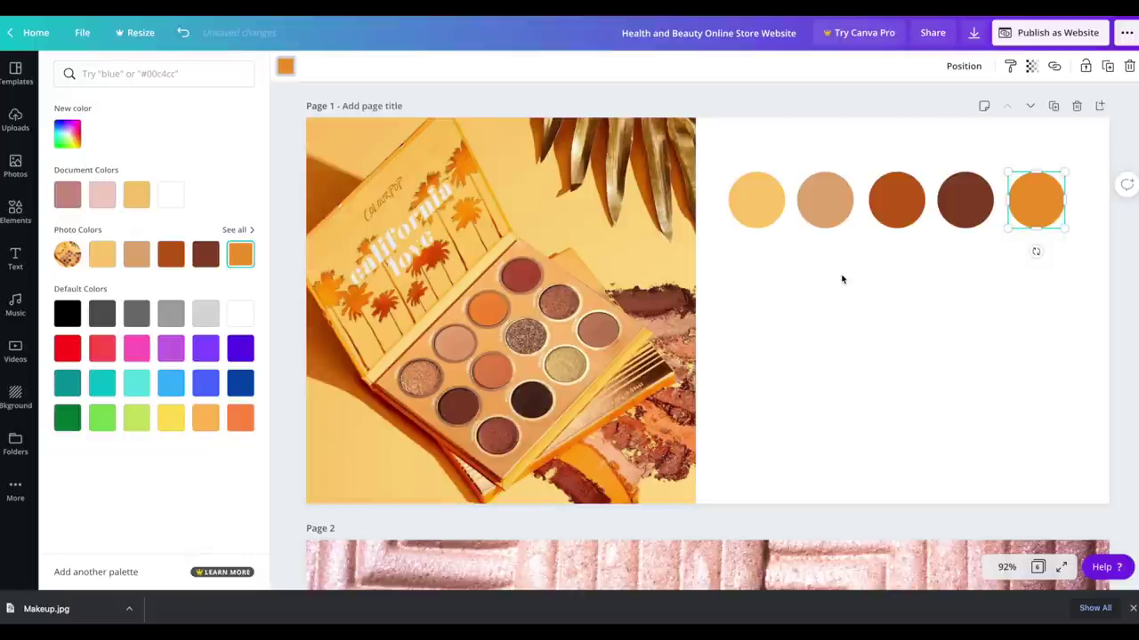
Step: Add the neon "Sparkle" text style to page 1 and open its font choices
left_click(15, 260)
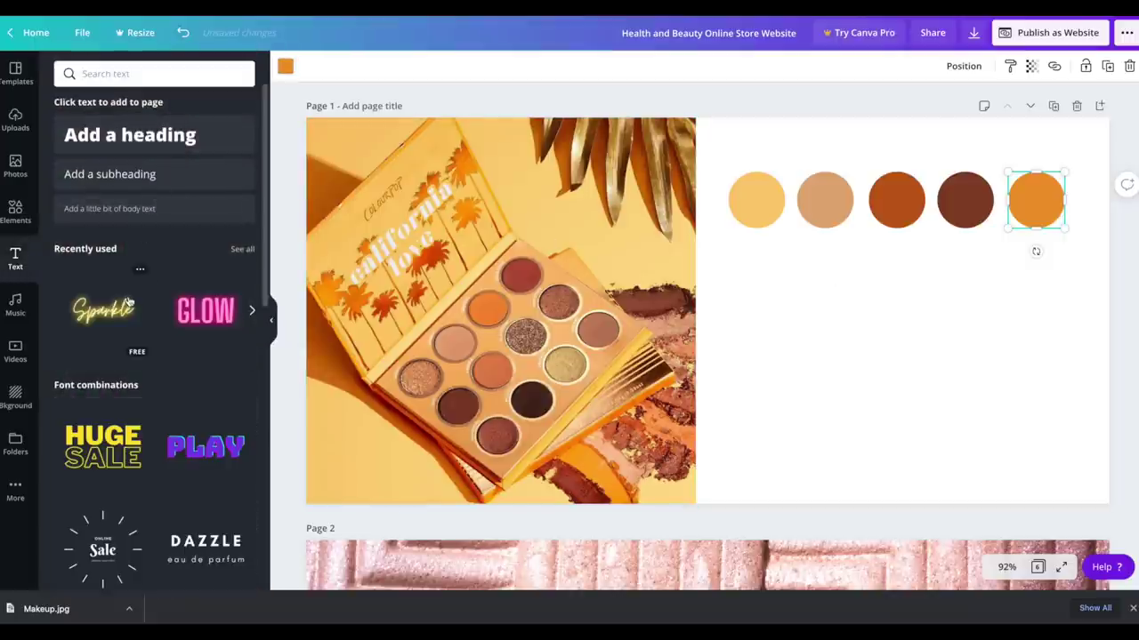
left_click(119, 317)
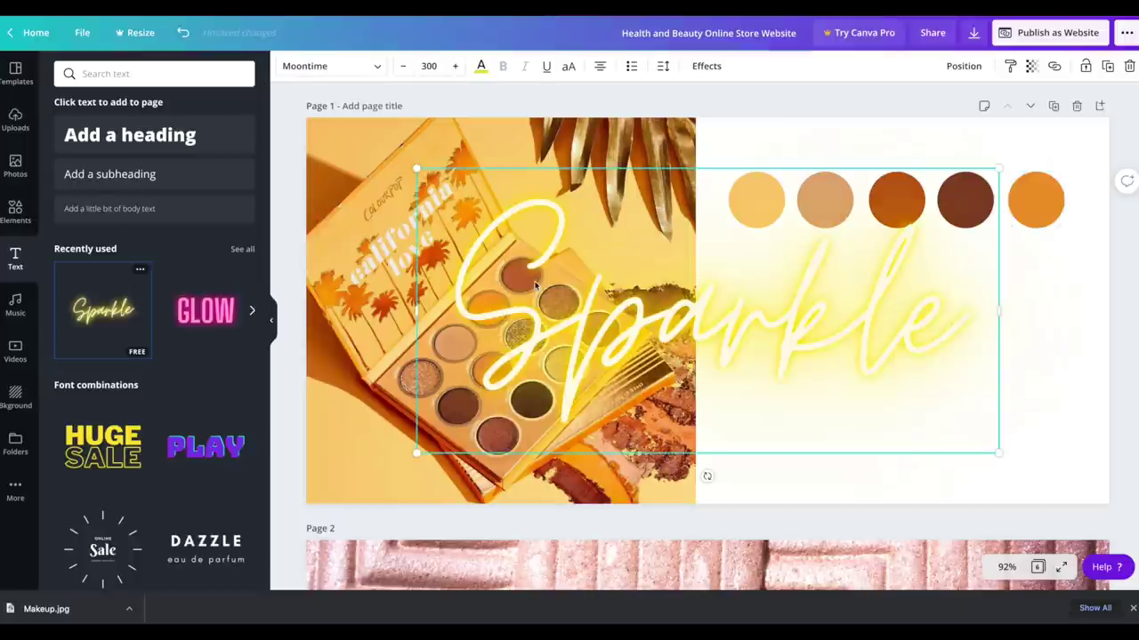
left_click(367, 71)
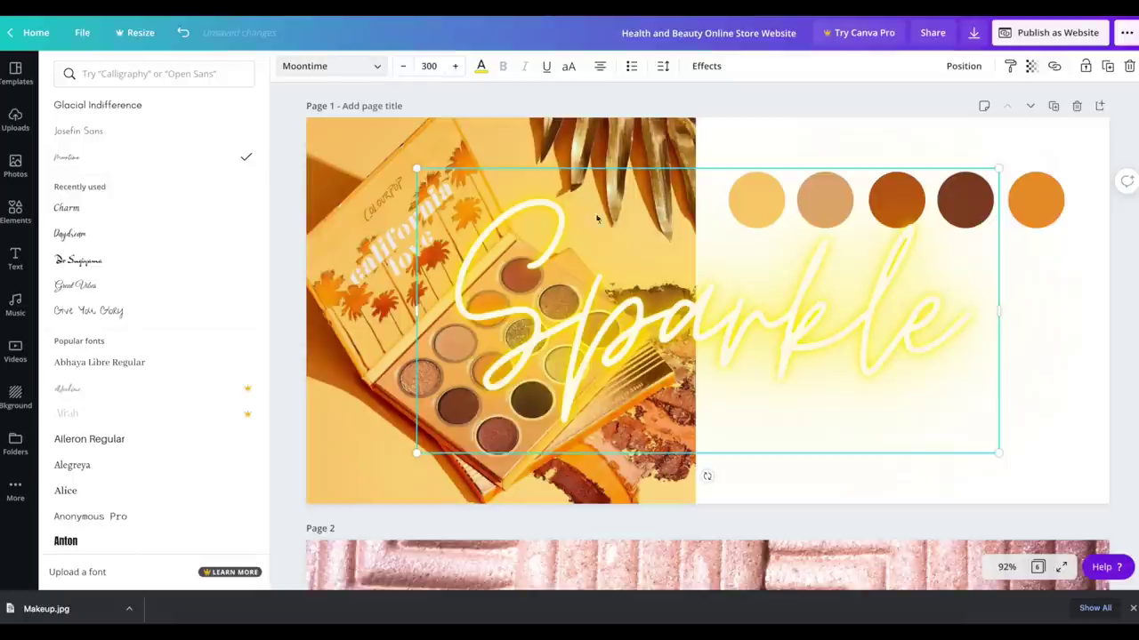
Step: Change the neon text to "California Love" and set its font size to 100
double_click(968, 442)
type("California Love")
key("ctrl+a")
left_click(429, 66)
type("100")
key("Return")
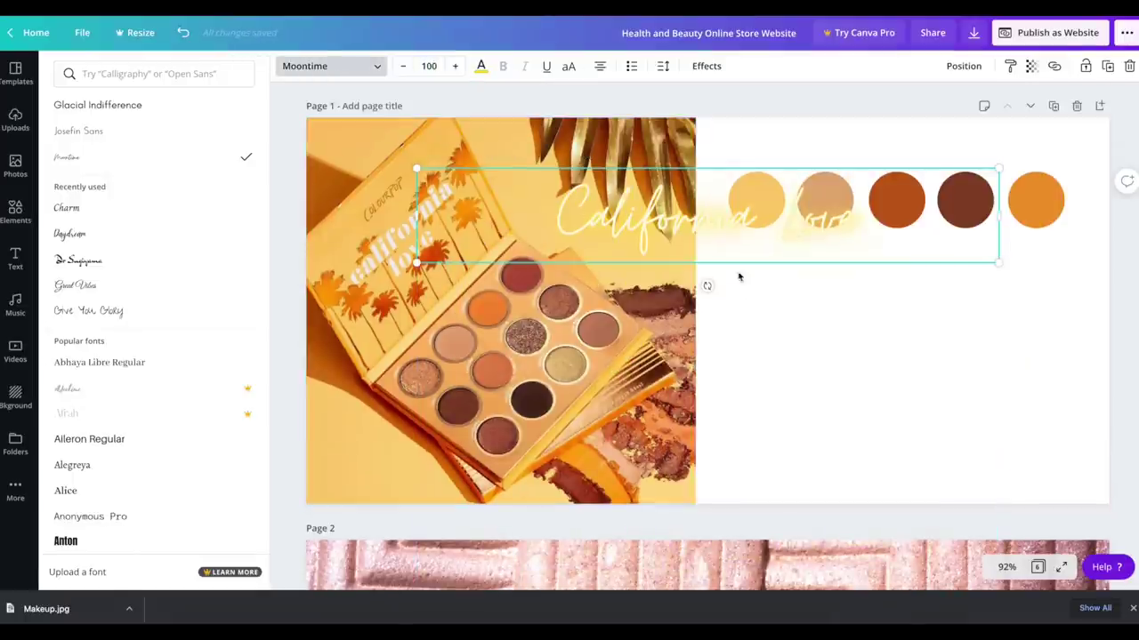
Step: Place the California Love text at the top of the white area and move the five circles down below it
left_click(788, 166)
left_click_drag(712, 247, 821, 172)
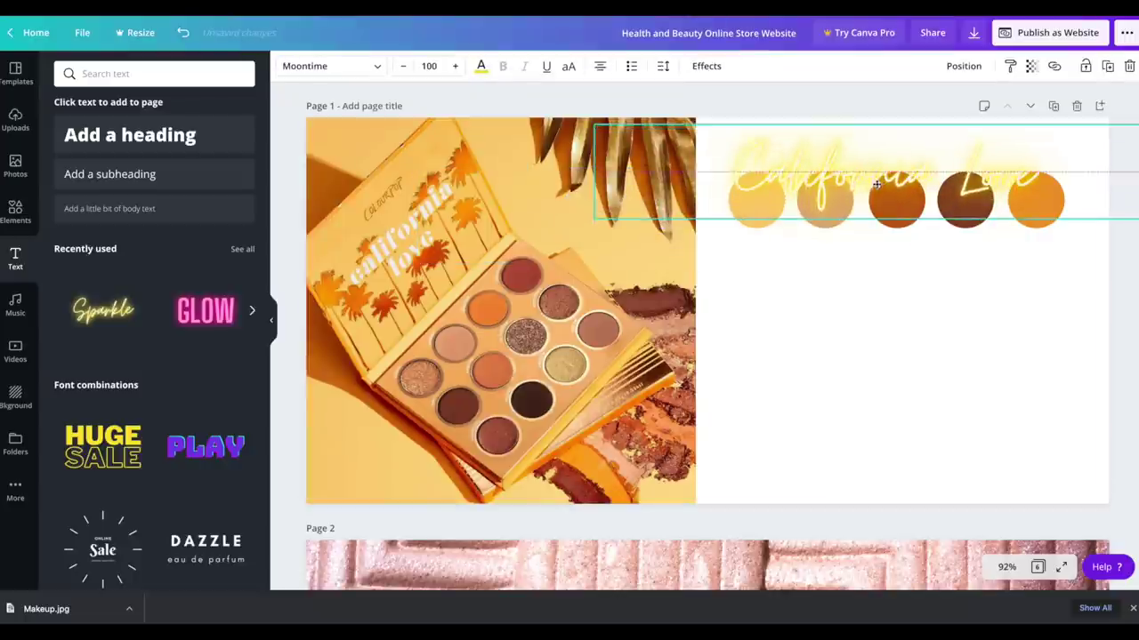
key("ctrl+z")
left_click_drag(1055, 406, 1055, 416)
Step: Recolor the California Love text with the rust orange from the document colors
left_click(901, 178)
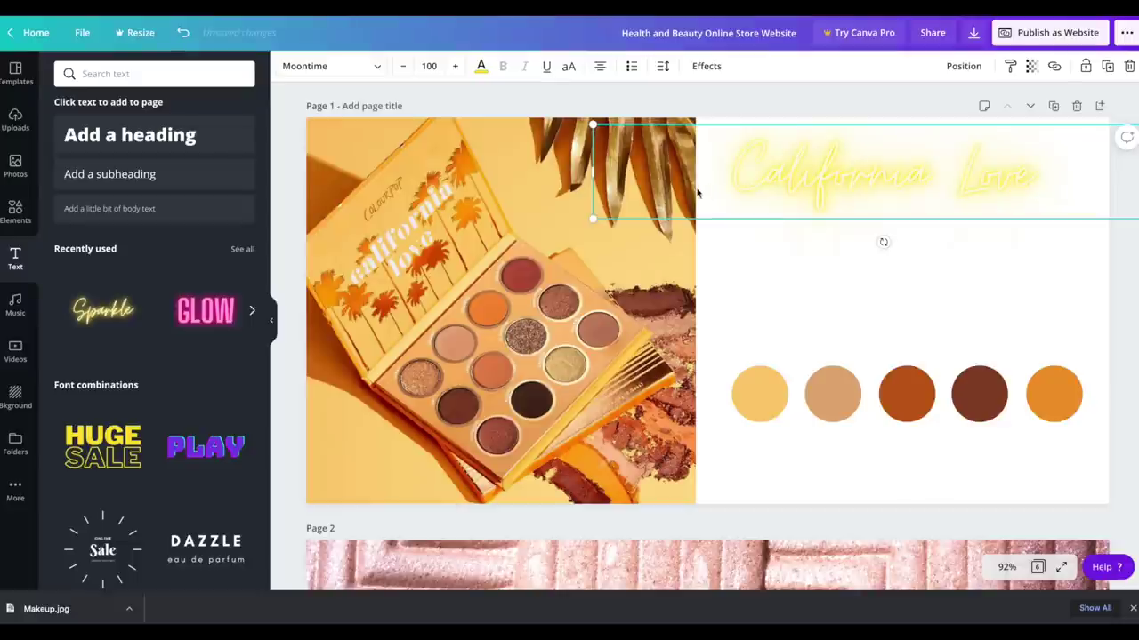
double_click(755, 186)
left_click_drag(1042, 174, 735, 164)
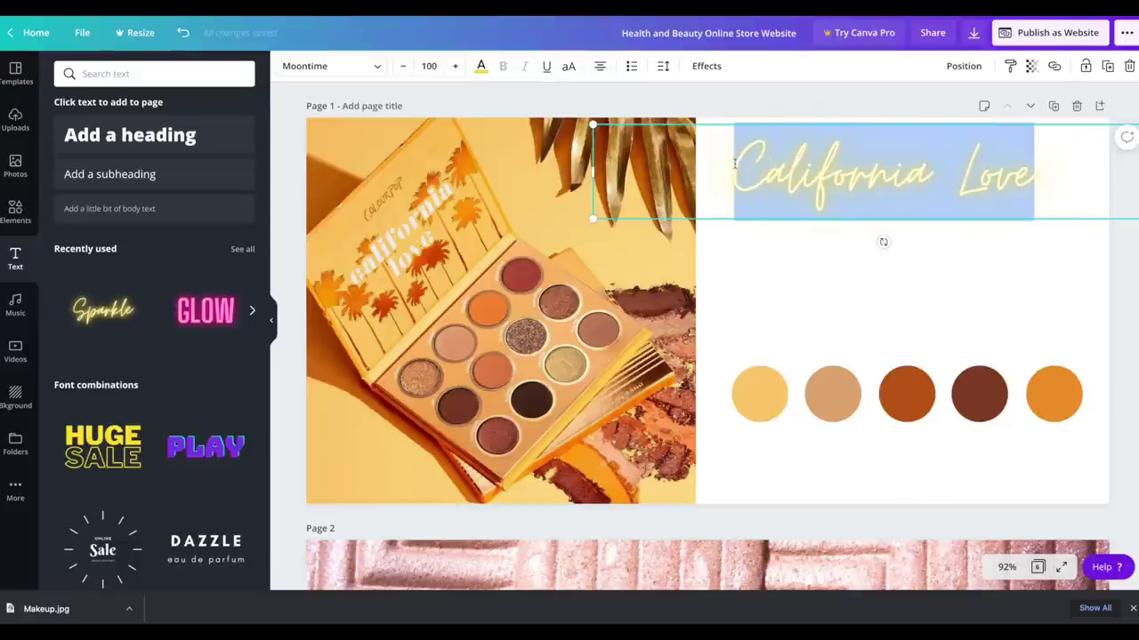
left_click(479, 68)
left_click(102, 203)
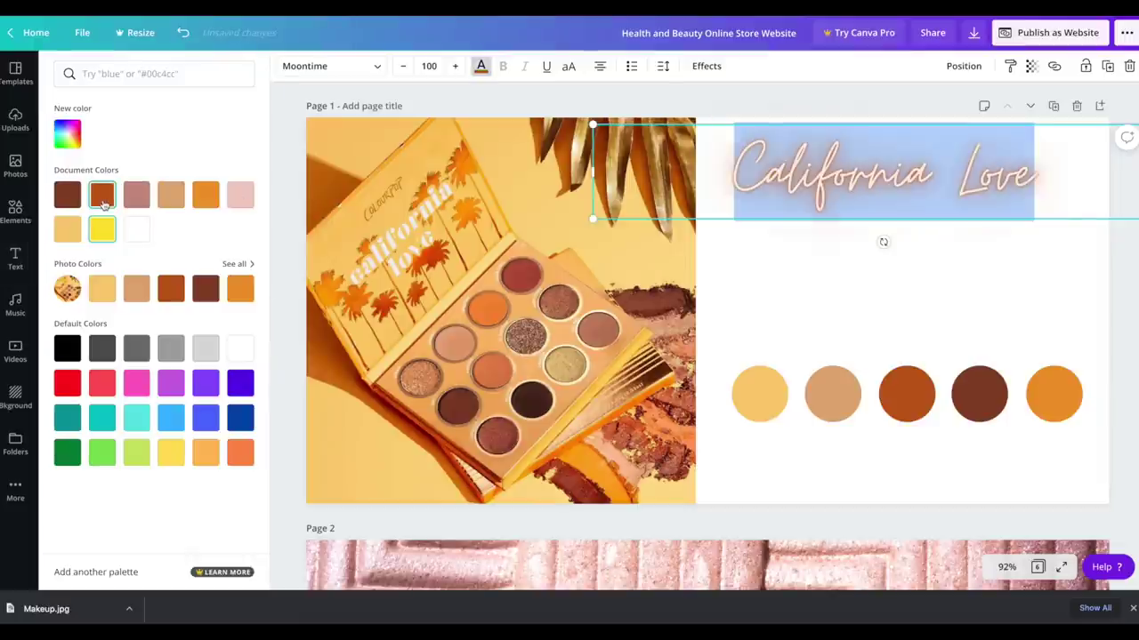
left_click(623, 338)
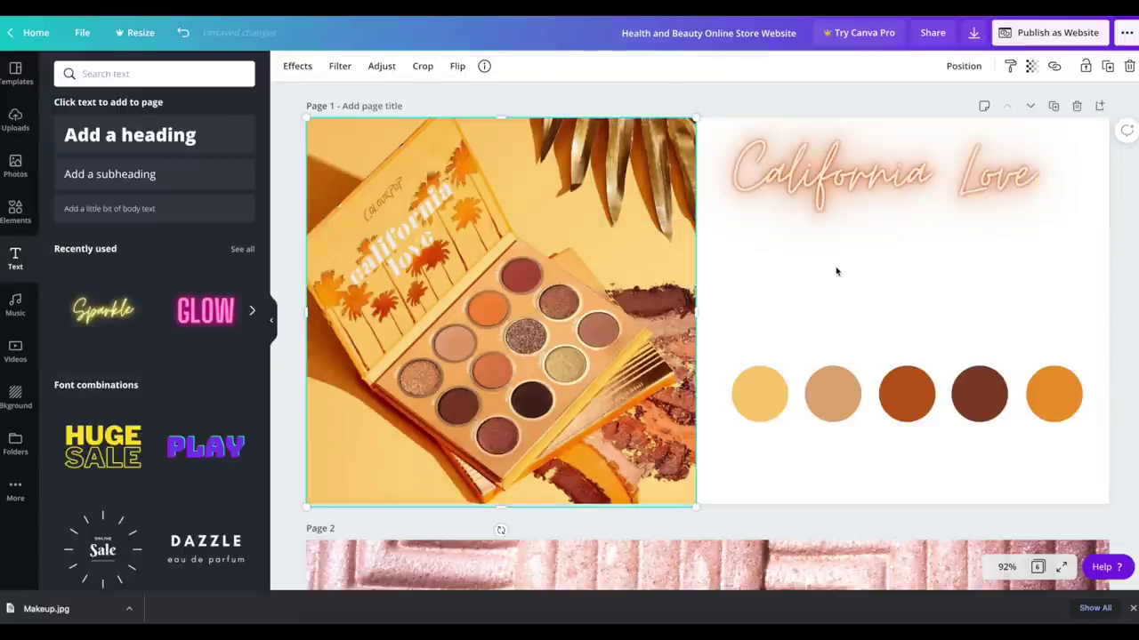
left_click(162, 177)
left_click(717, 316)
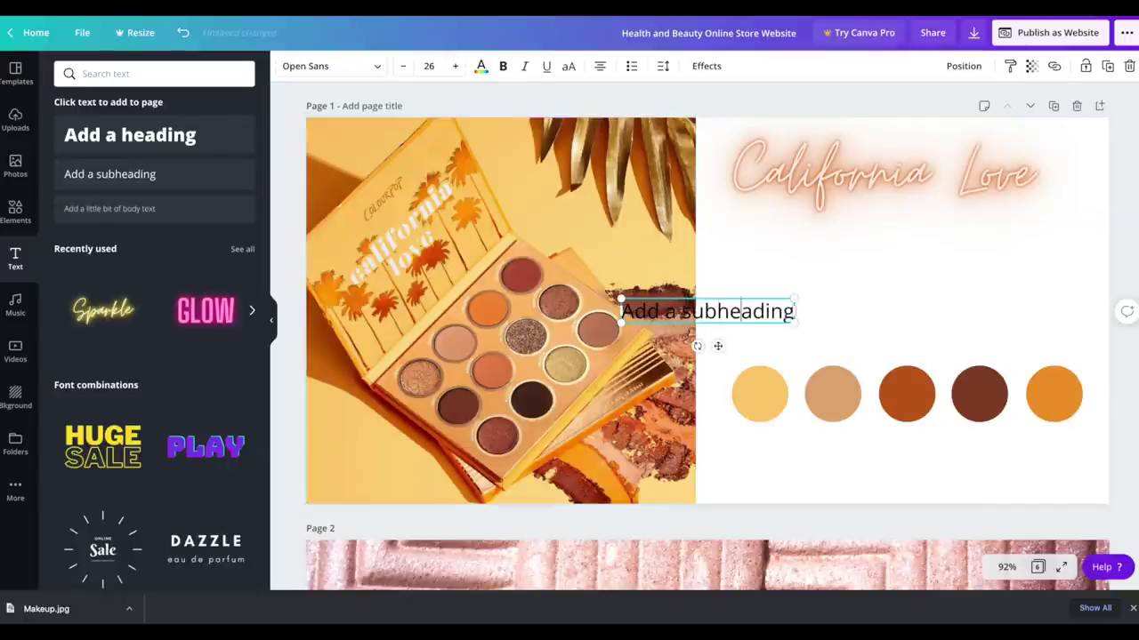
key("BackSpace")
key("BackSpace")
key("BackSpace")
key("BackSpace")
key("BackSpace")
key("BackSpace")
key("BackSpace")
key("BackSpace")
key("BackSpace")
key("BackSpace")
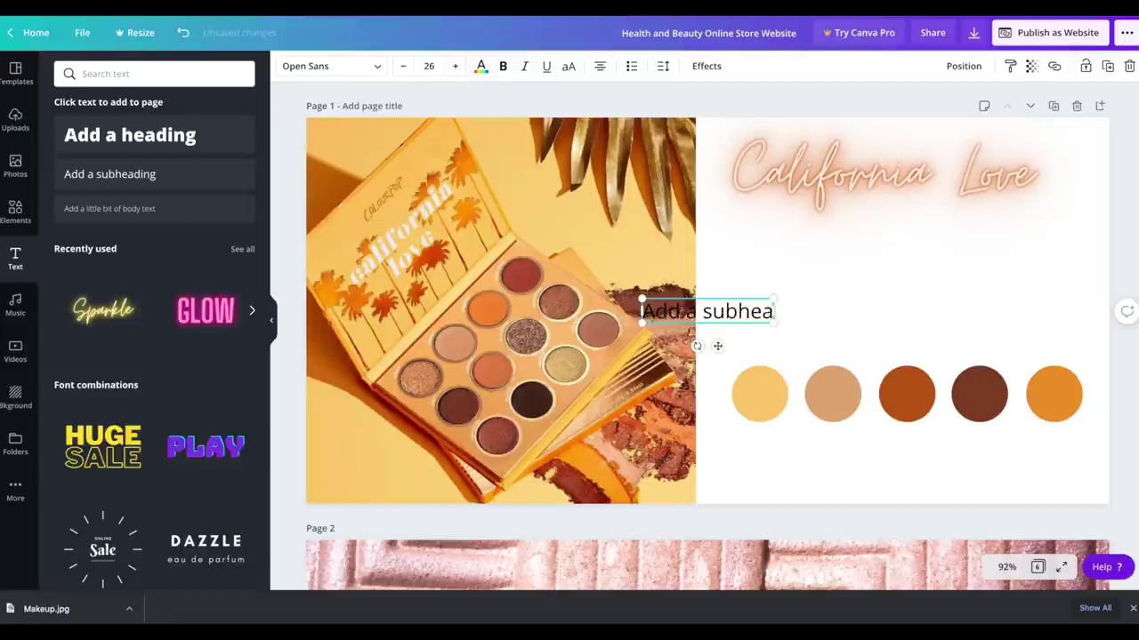
key("BackSpace")
key("BackSpace")
key("BackSpace")
key("BackSpace")
key("BackSpace")
left_click(854, 199)
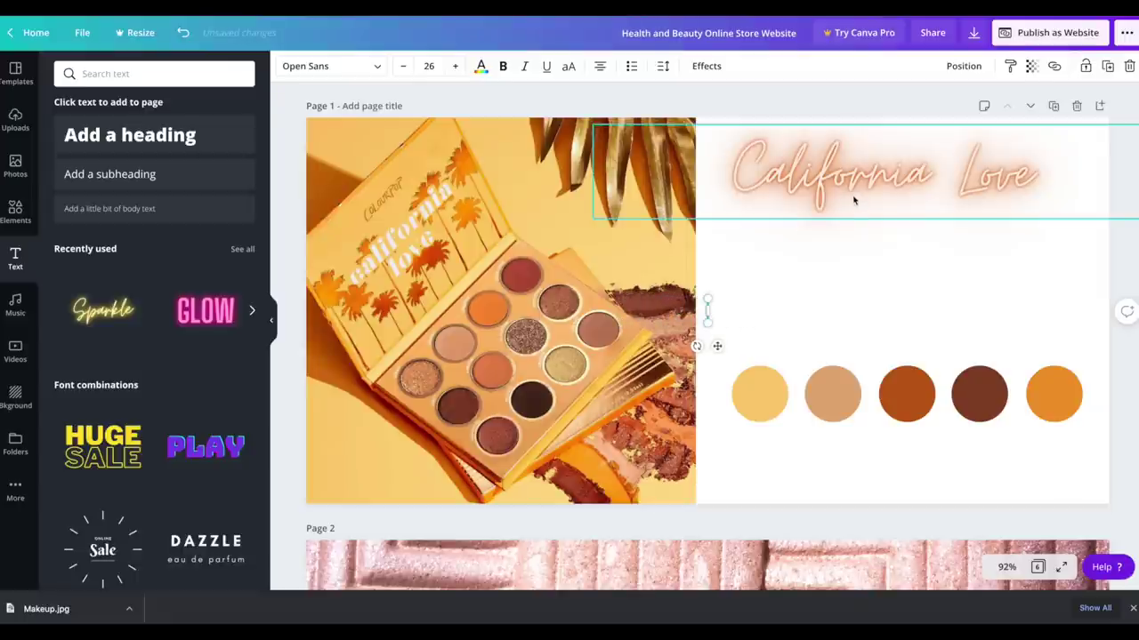
left_click(721, 315)
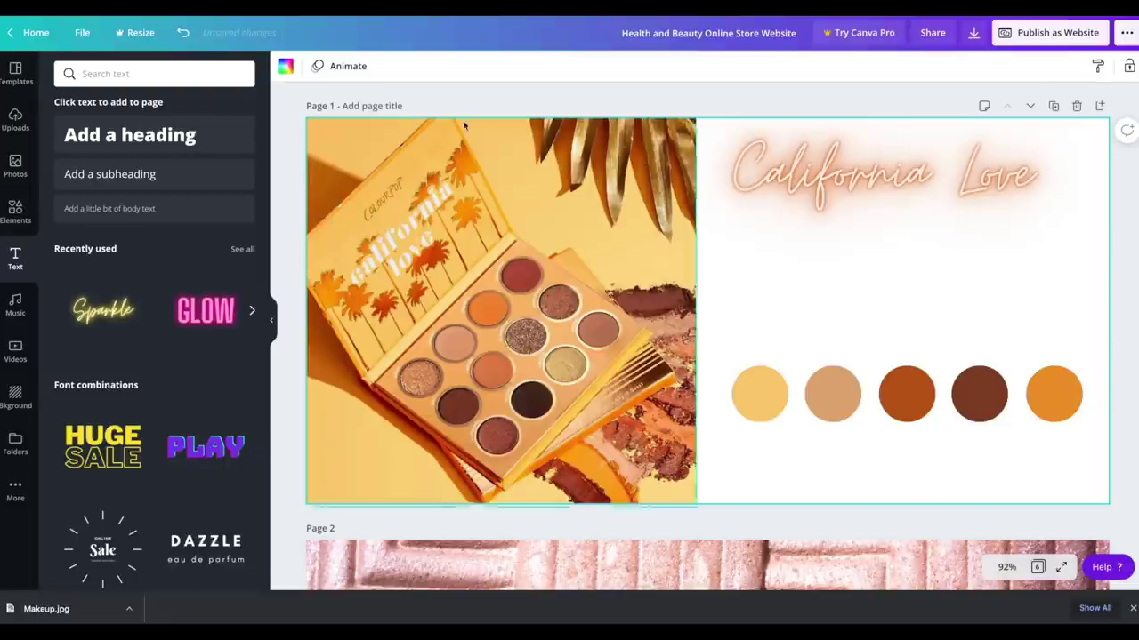
Step: Add a subheading to page 1 reading "Moontime"
left_click(153, 176)
type("M")
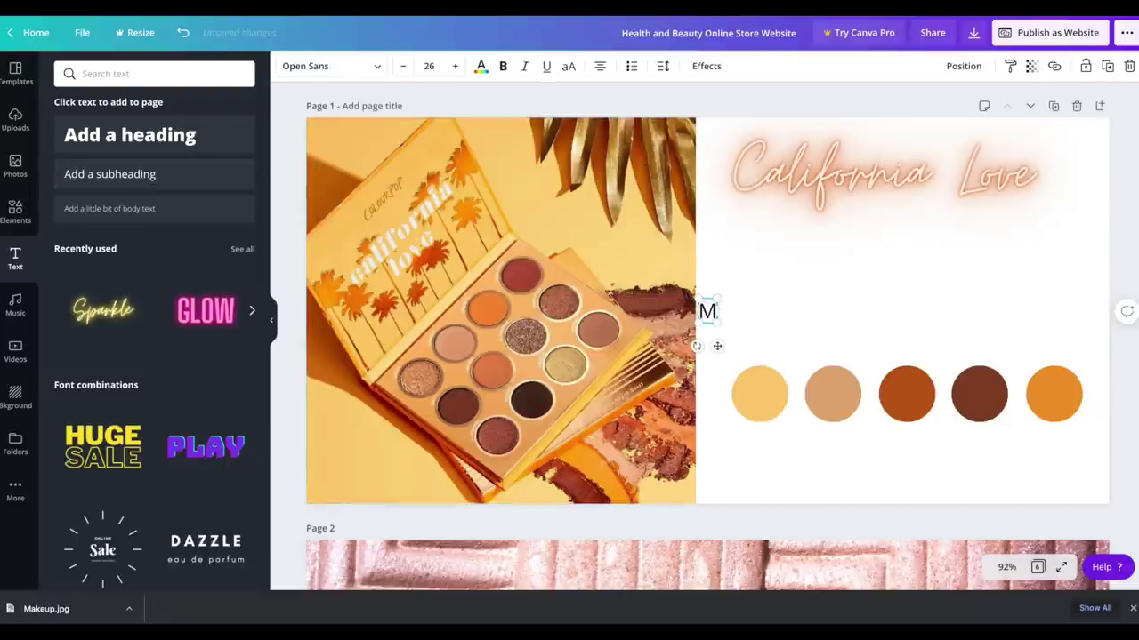
type("oontime")
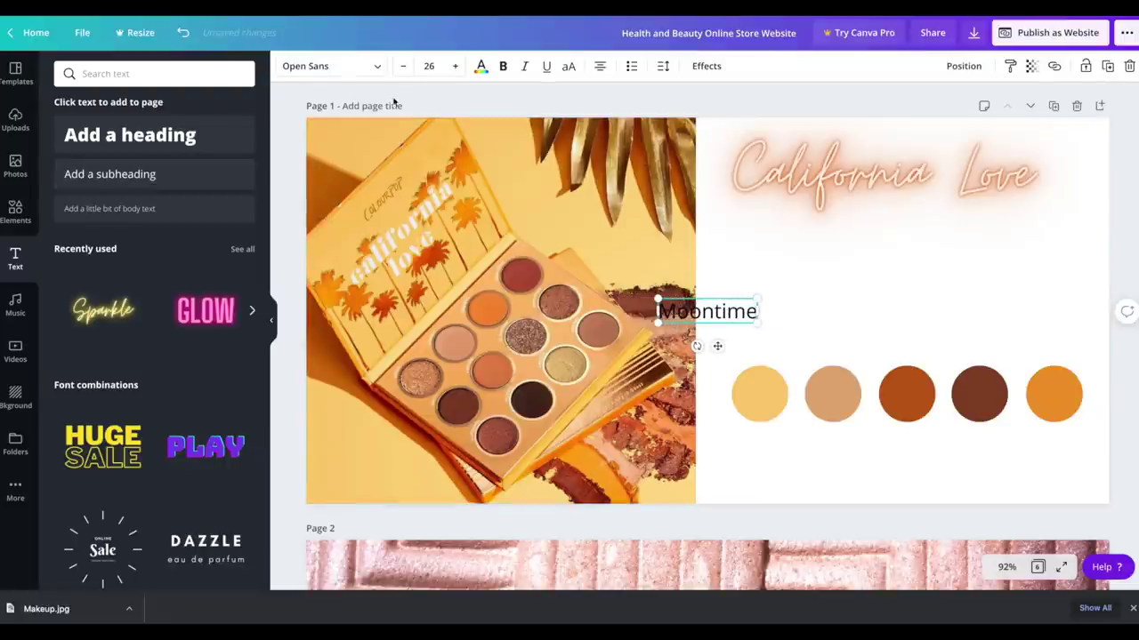
Step: Set the Moontime label's font size to 10 and place it vertically just after the California Love heading
left_click(950, 189)
left_click(762, 324)
left_click(752, 322)
left_click(428, 66)
type("10")
key("Return")
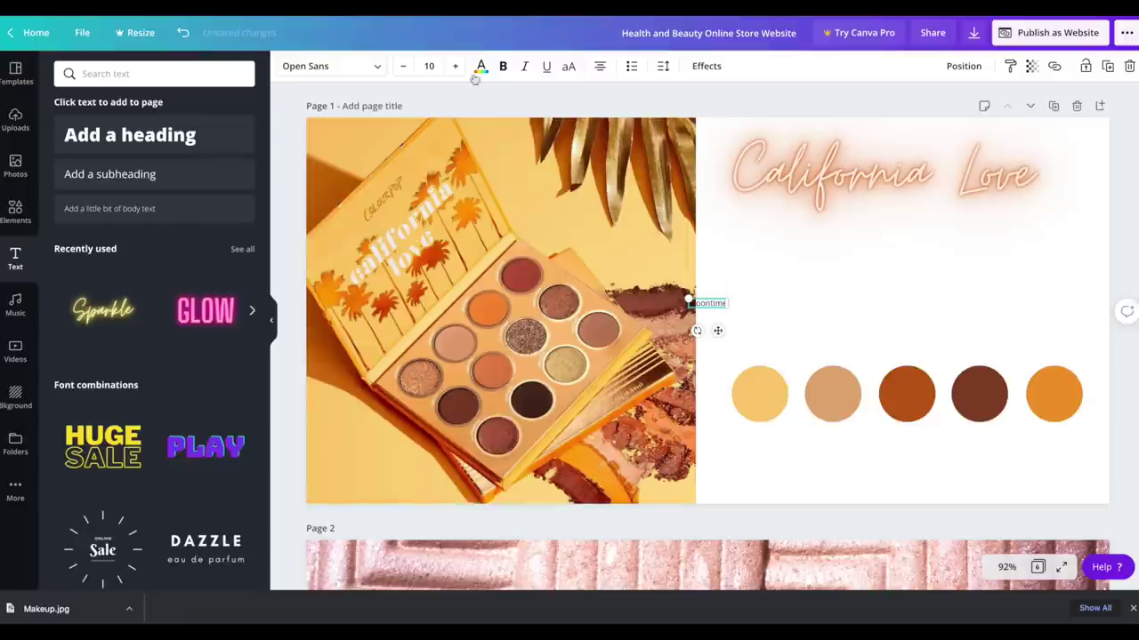
left_click_drag(718, 331, 1096, 163)
left_click(987, 234)
Step: Duplicate the California Love heading and place the copy directly beneath the original
left_click(953, 179)
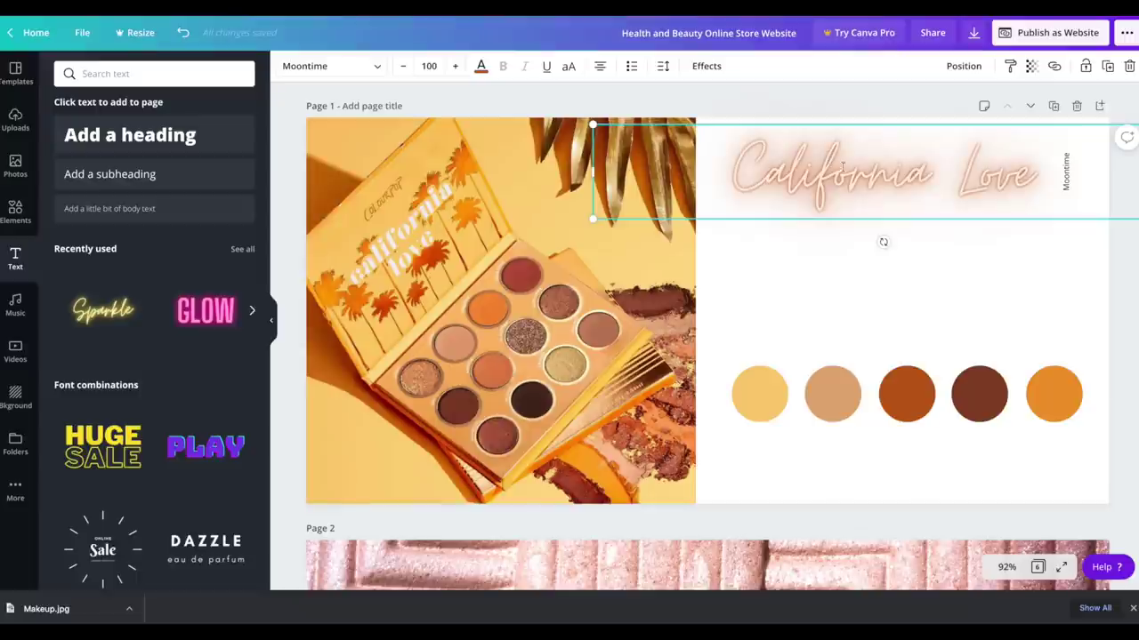
key("ctrl+d")
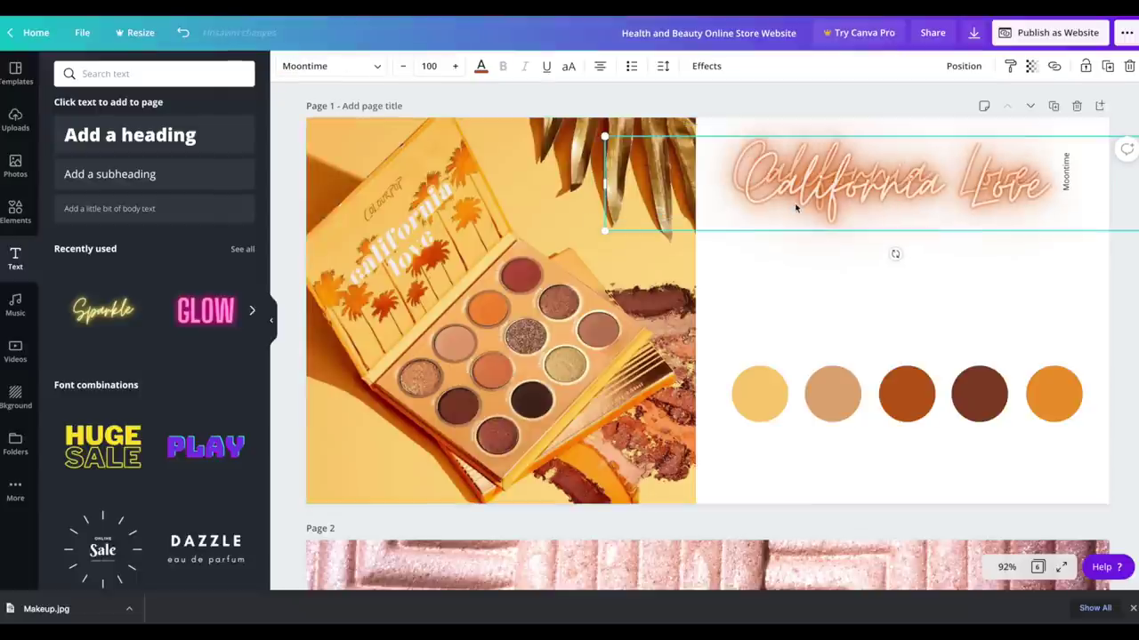
left_click_drag(880, 194, 863, 270)
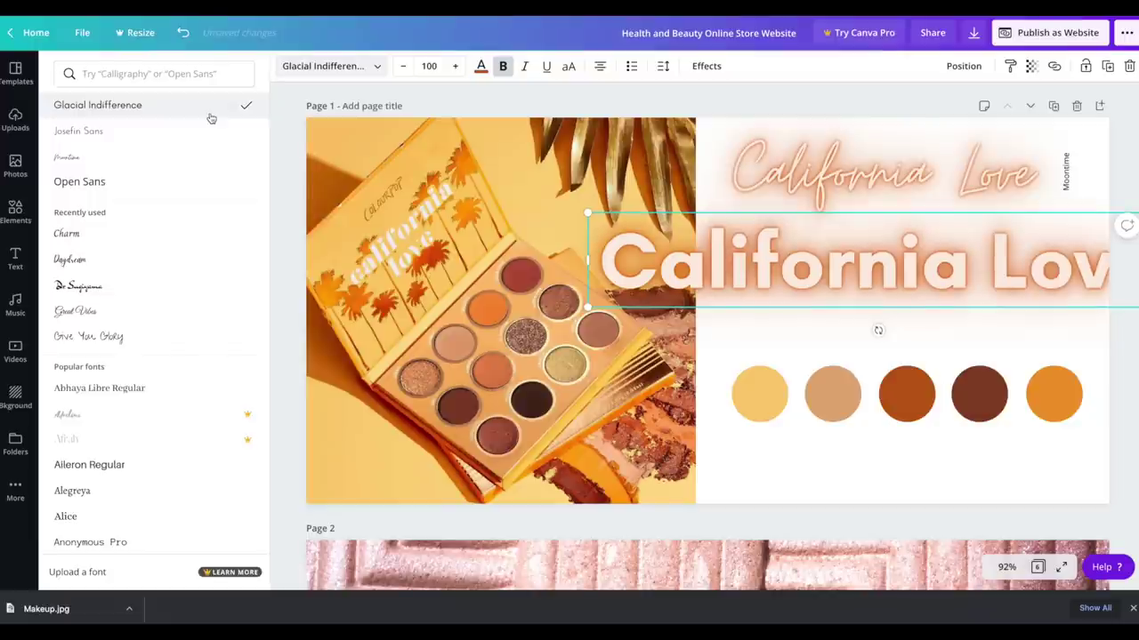
Step: Try several fonts, including Open Sans and Dr Sugiyama, on the lower California Love text and set it to Jonathan
left_click(195, 132)
left_click(196, 157)
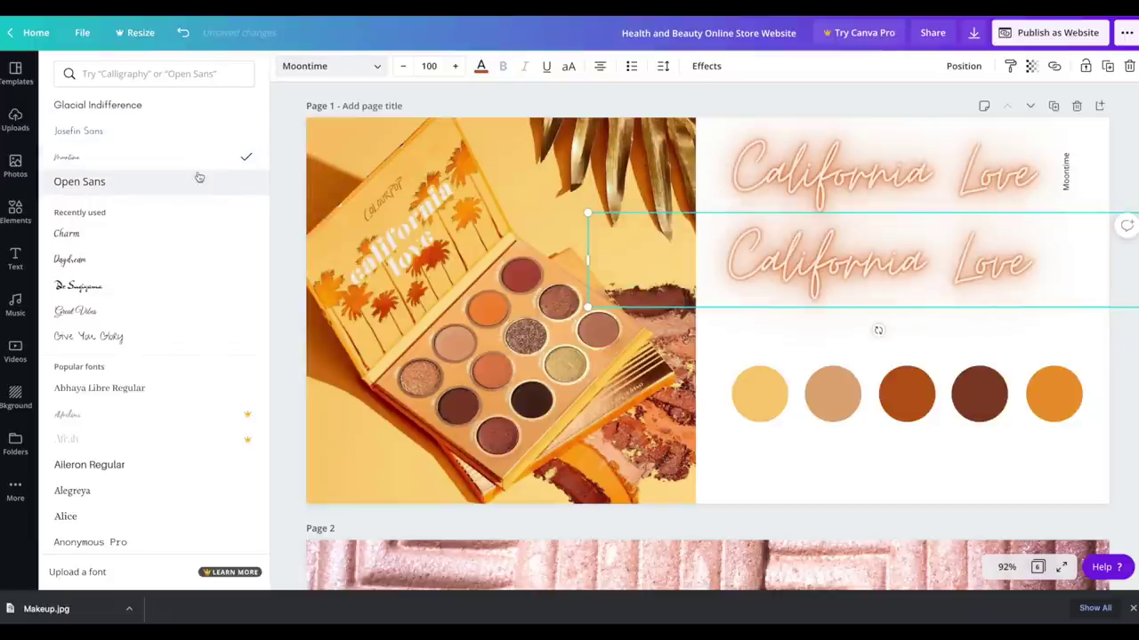
left_click(200, 178)
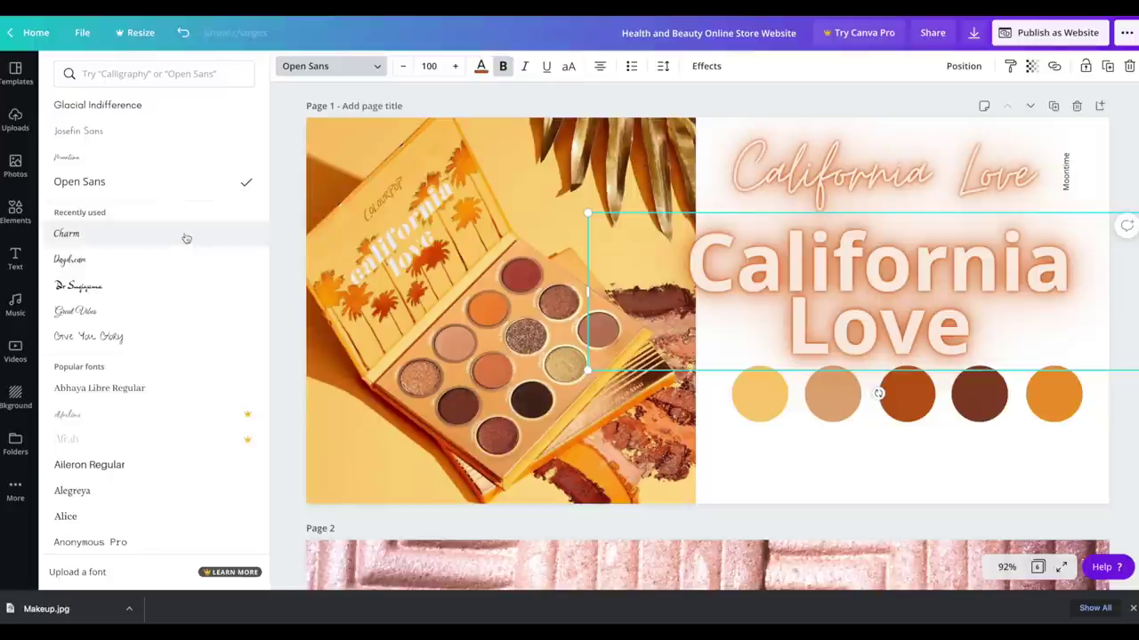
left_click(168, 283)
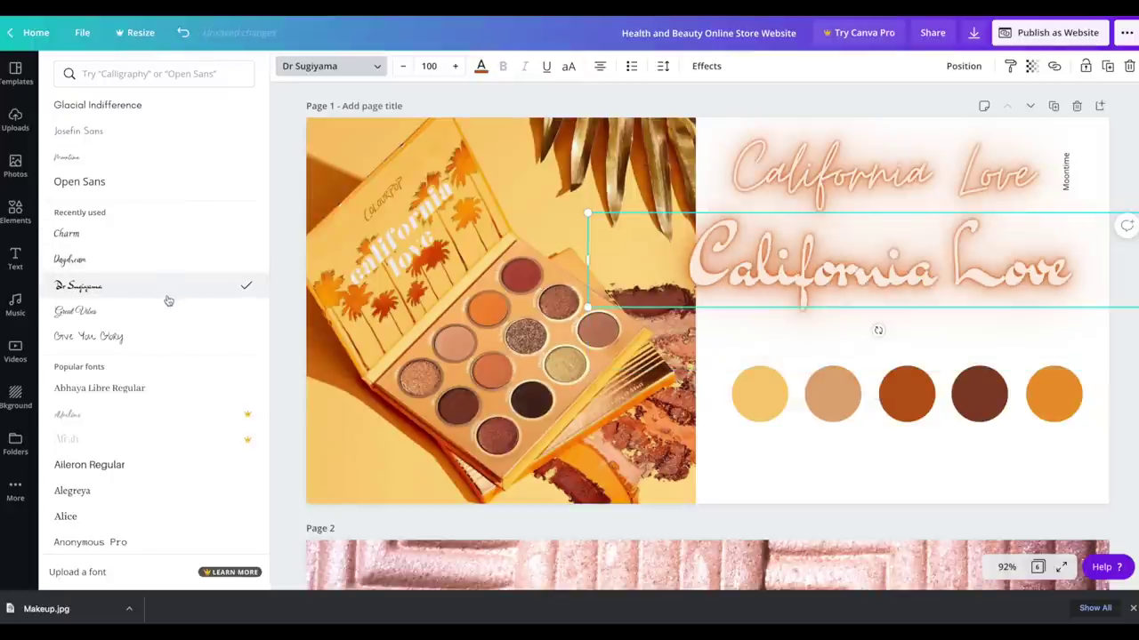
left_click(169, 313)
scroll(138, 364, "down", 10)
left_click(137, 365)
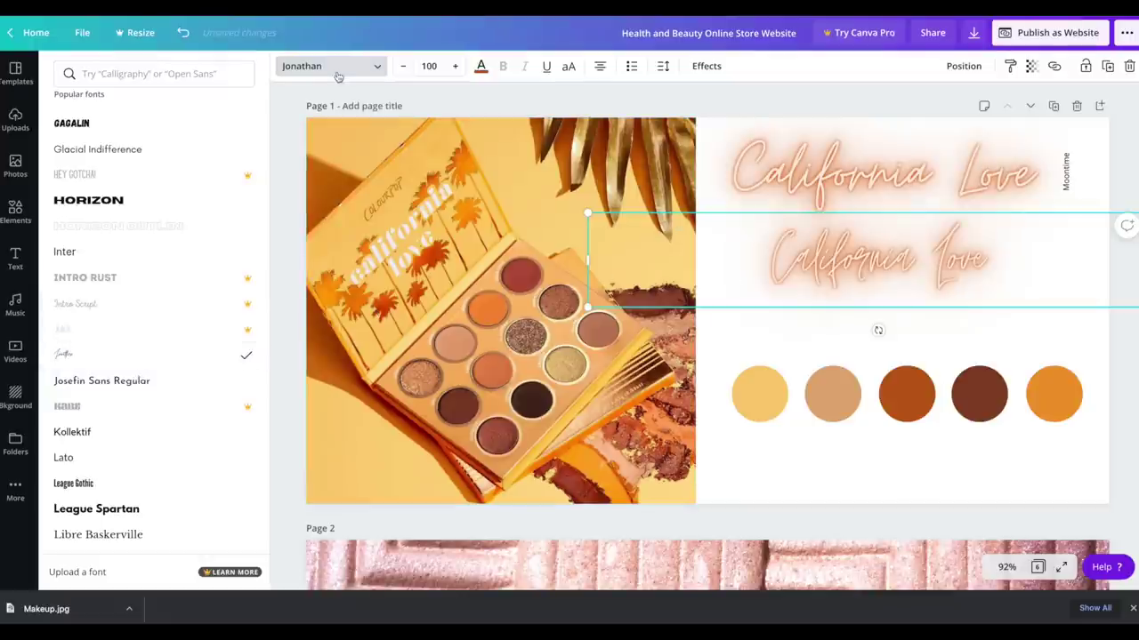
Step: Label the second California Love text "Jonathon" using a copy of the Moontime label, and place a duplicate of that text beneath it
left_click(1066, 174)
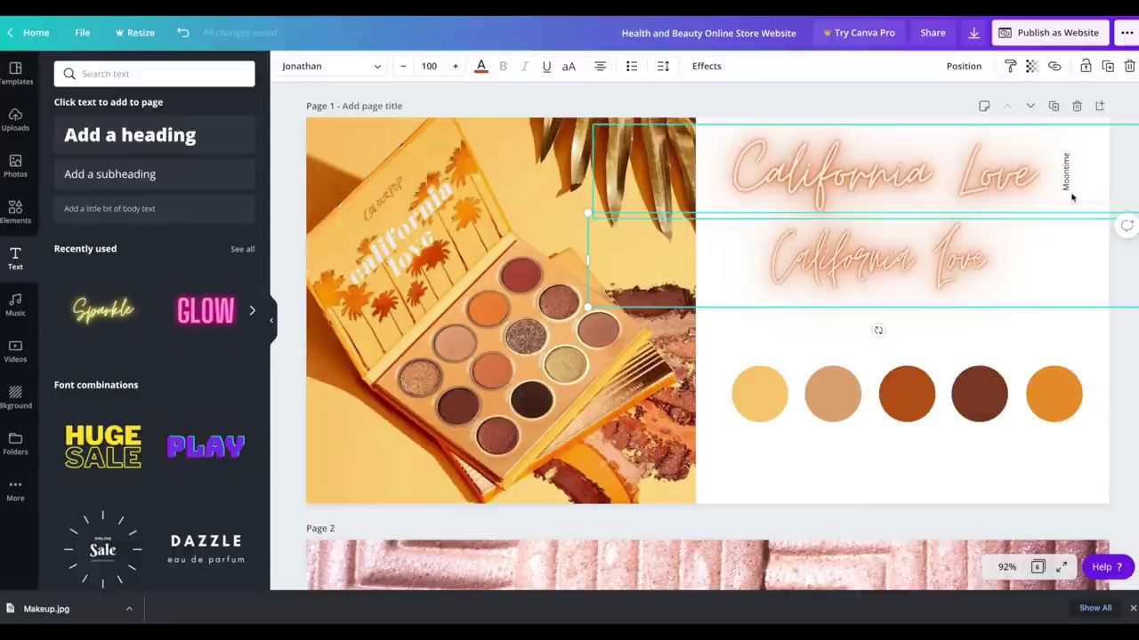
key("ctrl+d")
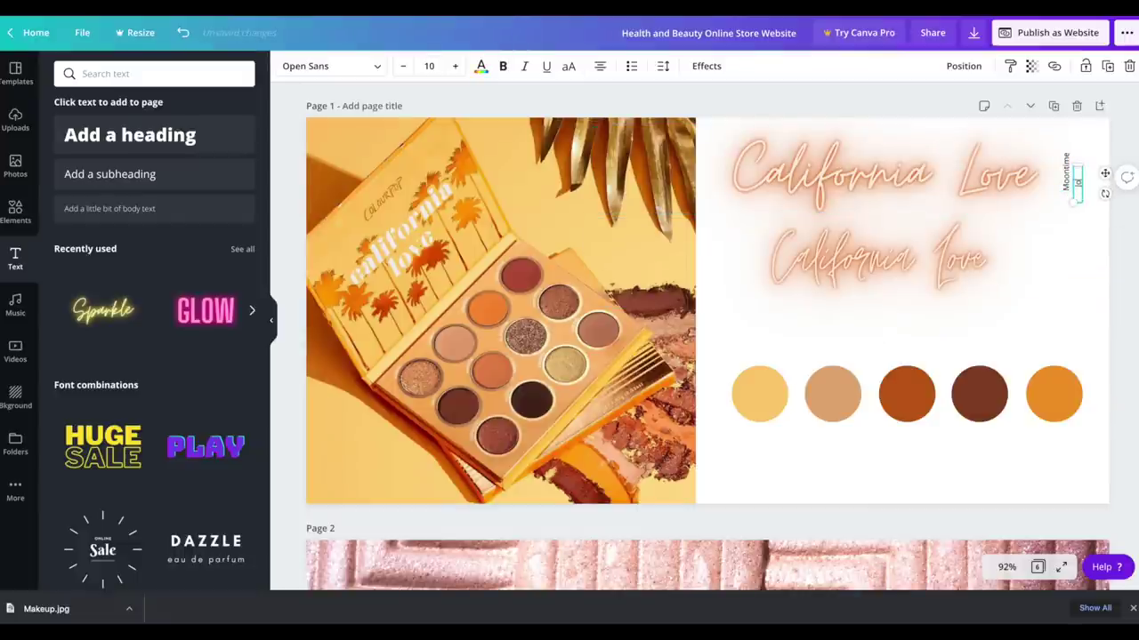
type("athan")
left_click_drag(1105, 174, 1096, 243)
left_click(815, 249)
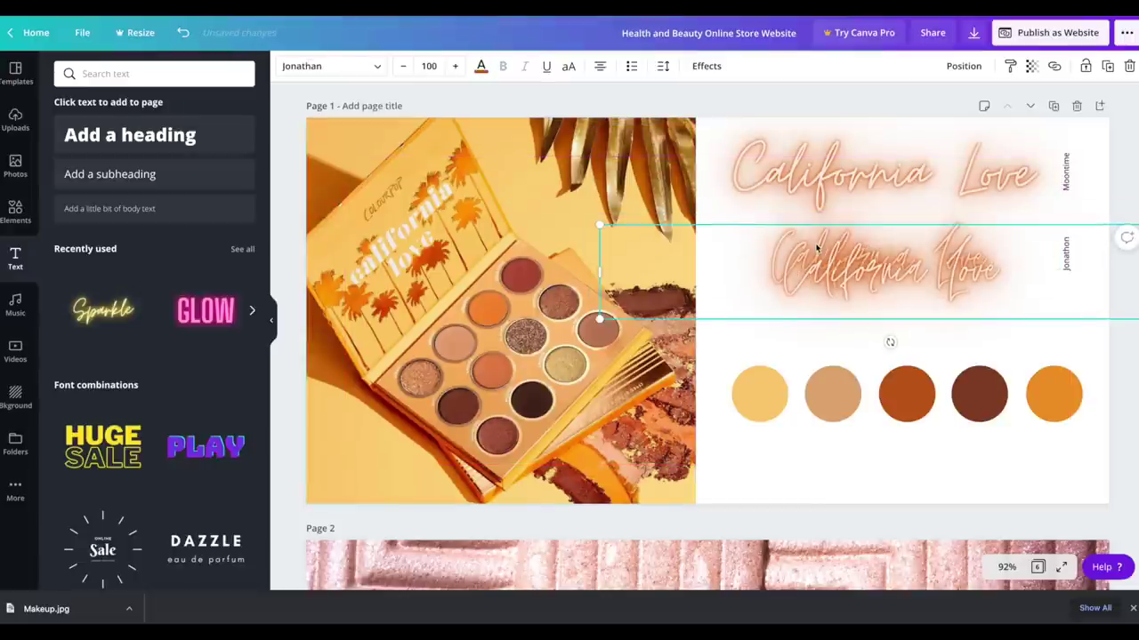
left_click_drag(816, 249, 817, 321)
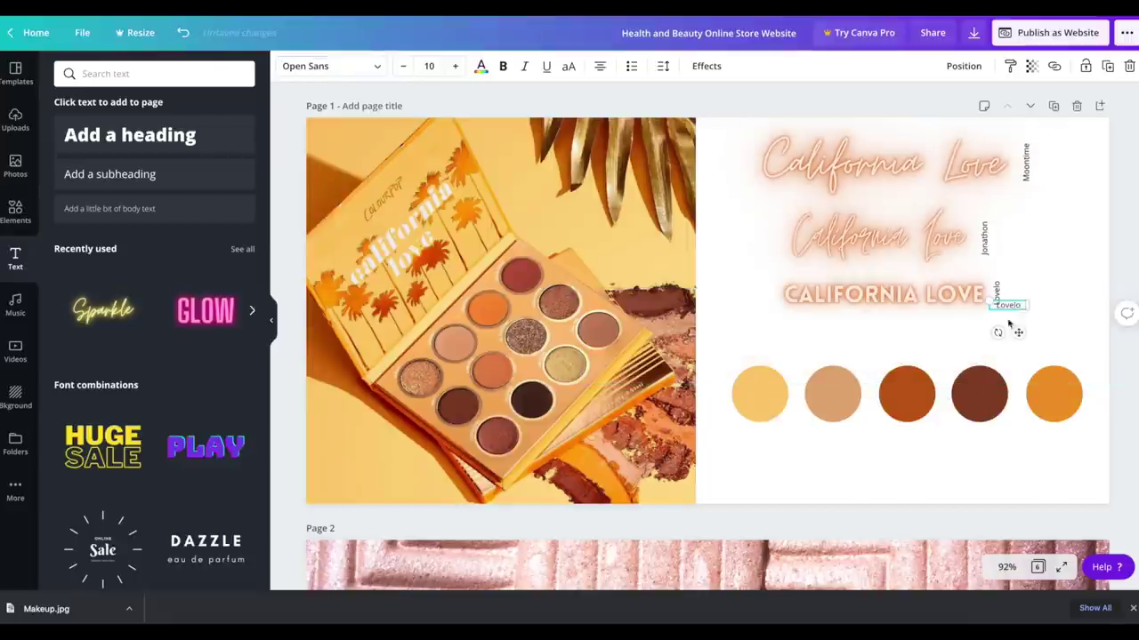
Step: Place horizontal copies of the Lovelo label beneath the five color swatches, one centered under each circle
left_click_drag(1012, 323, 842, 470)
key("ctrl+d")
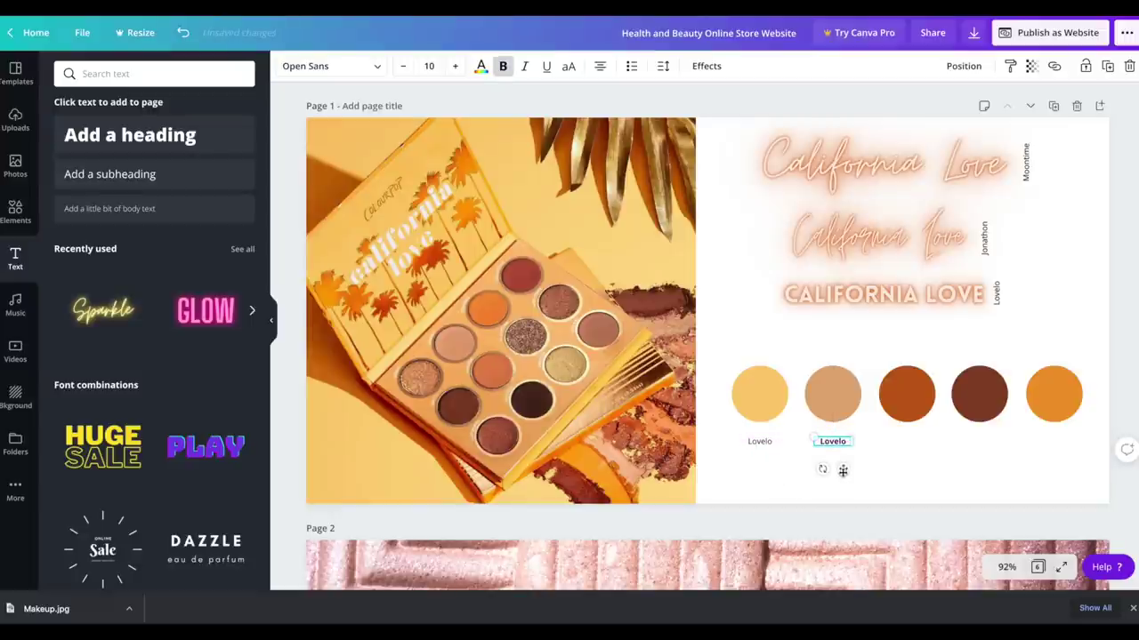
key("ctrl+d")
left_click_drag(783, 481, 921, 472)
key("ctrl+d")
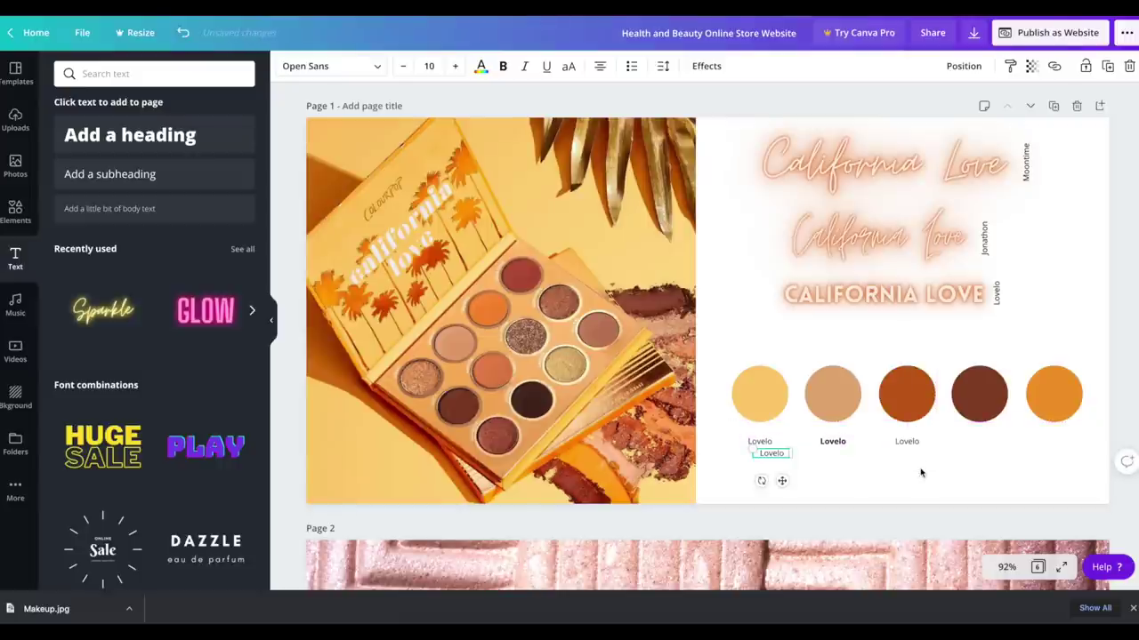
left_click_drag(781, 481, 988, 472)
type("Lovelo")
left_click_drag(782, 481, 1062, 470)
Step: Remove the bold formatting from the label under the second, tan swatch
left_click(830, 444)
left_click_drag(842, 470, 839, 470)
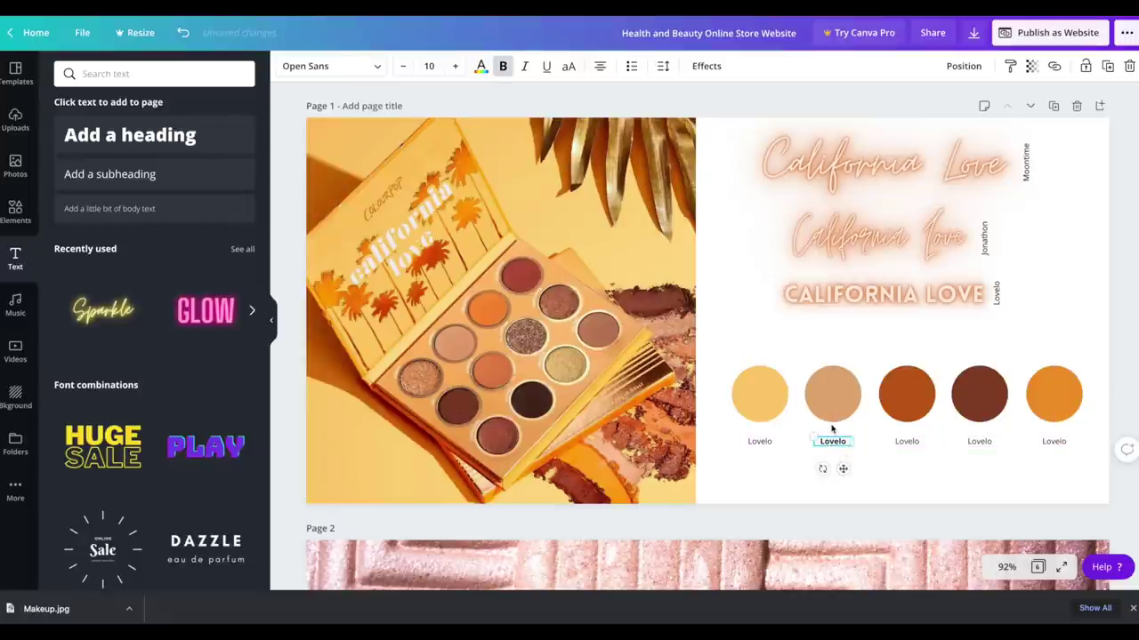
key("ctrl+b")
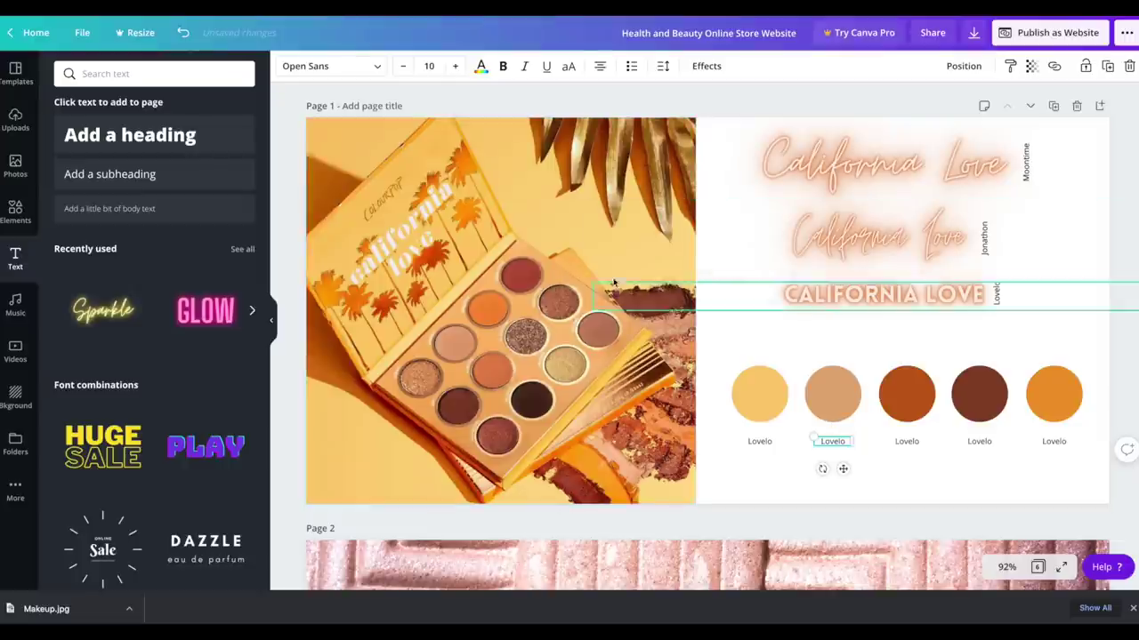
Step: Copy the first, light yellow swatch's hex code and replace the label beneath it with #FBCC73
left_click(731, 414)
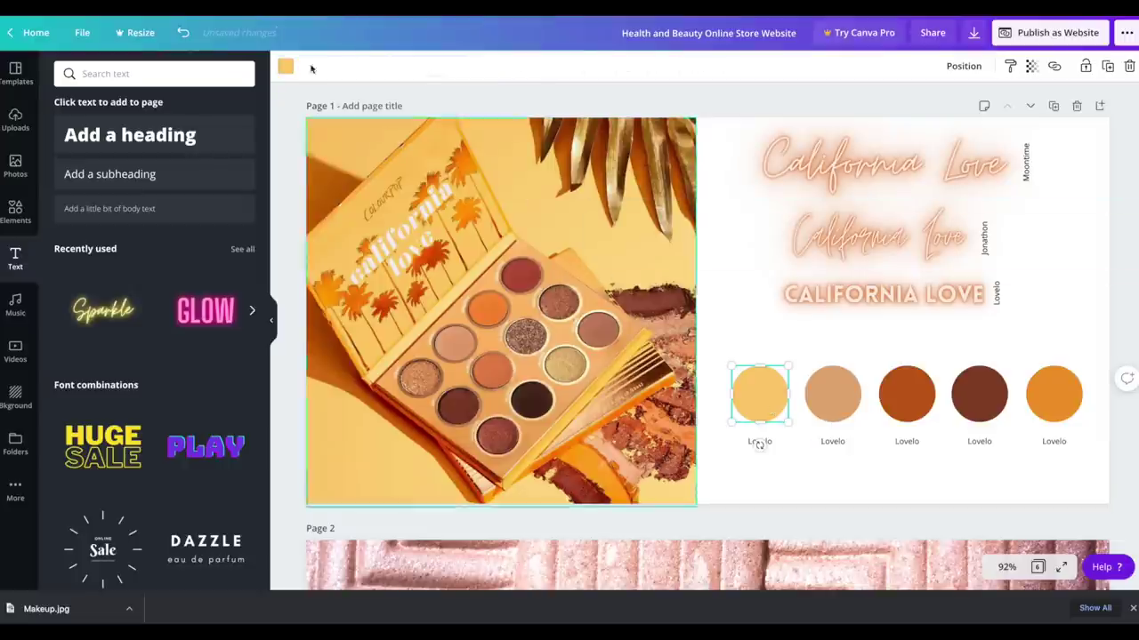
left_click(286, 69)
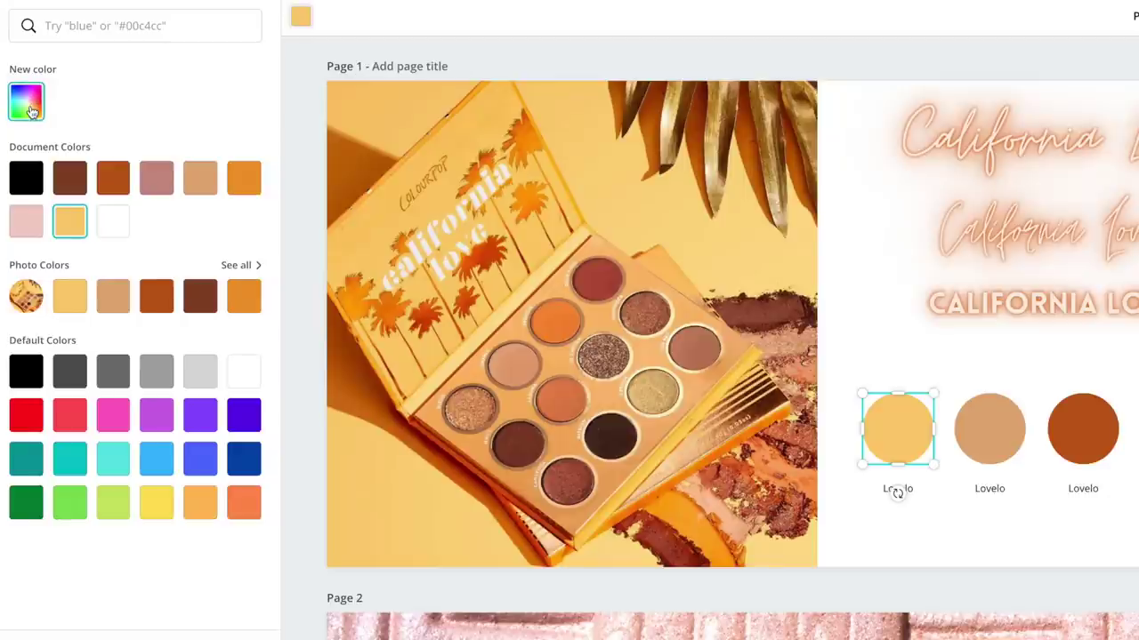
left_click(66, 133)
key("ctrl+c")
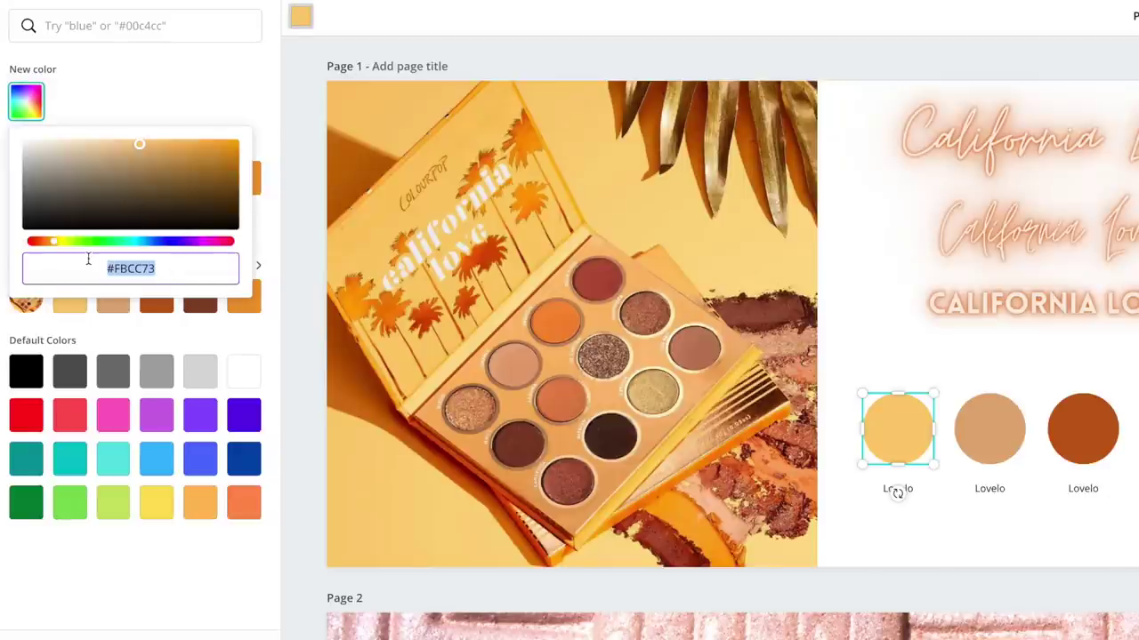
left_click(912, 492)
double_click(912, 492)
key("ctrl+v")
Step: Copy the tan swatch's hex code and replace the label beneath it with #E2AD78
left_click(989, 429)
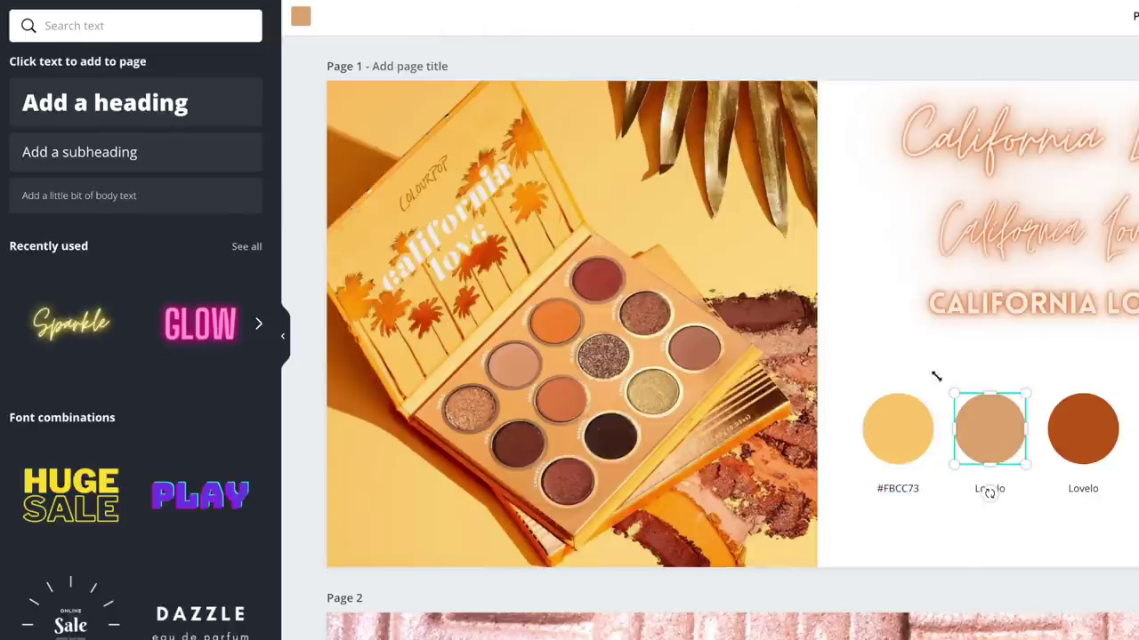
left_click(301, 20)
left_click(34, 101)
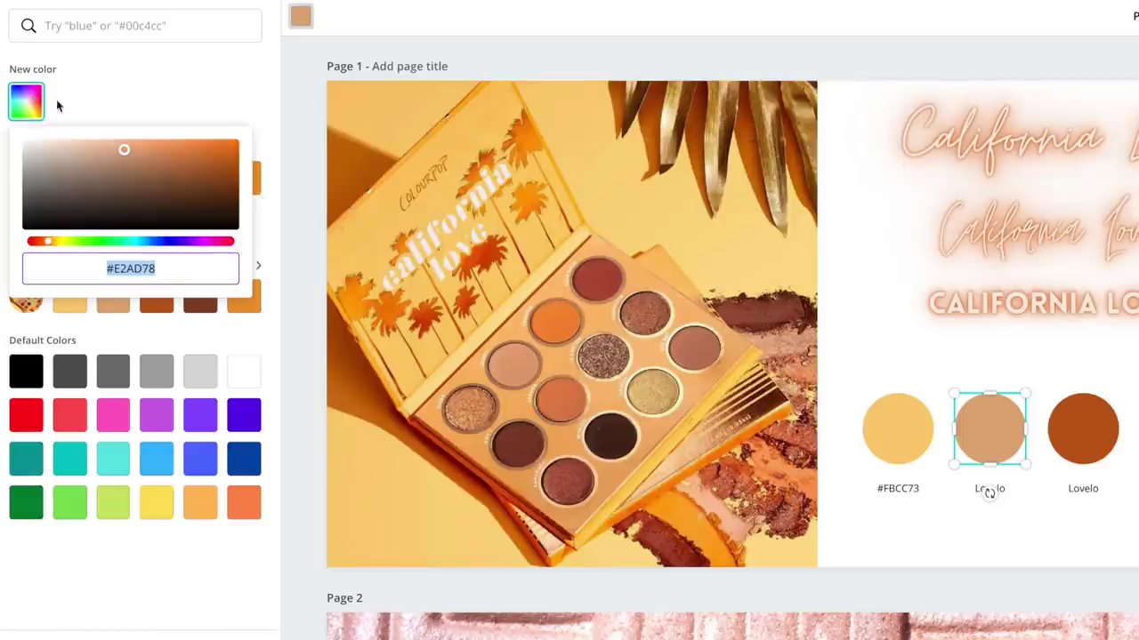
left_click_drag(164, 274, 64, 263)
key("ctrl+c")
left_click(1005, 490)
double_click(1005, 490)
key("ctrl+v")
Step: Copy the rust swatch's hex code and replace the label beneath it with #C05F16
left_click(1089, 494)
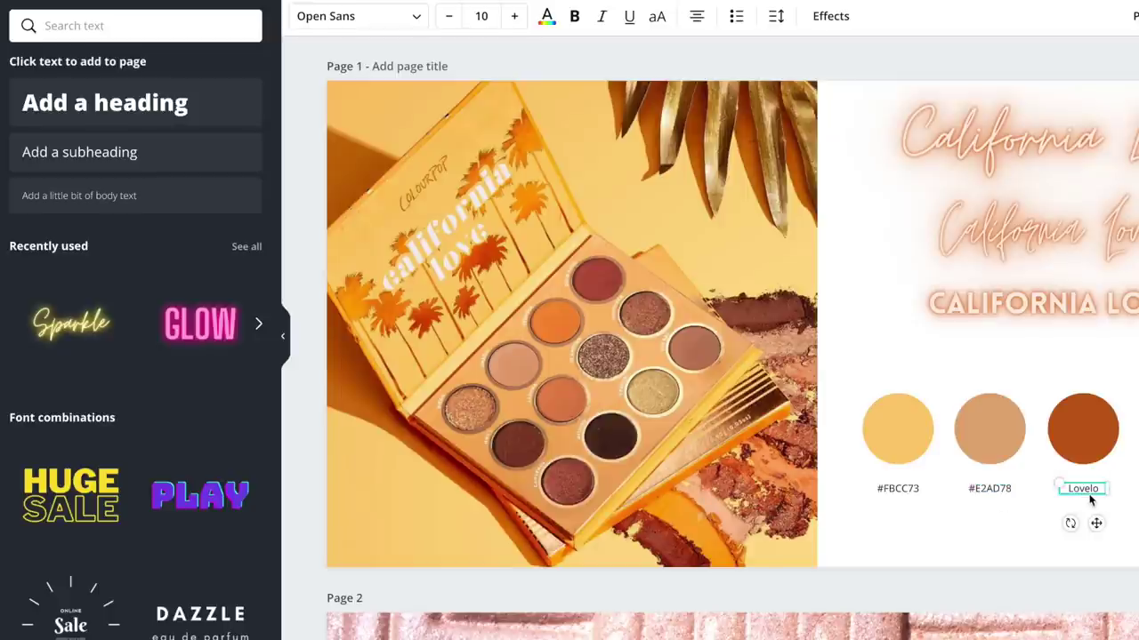
left_click(1086, 423)
left_click(300, 20)
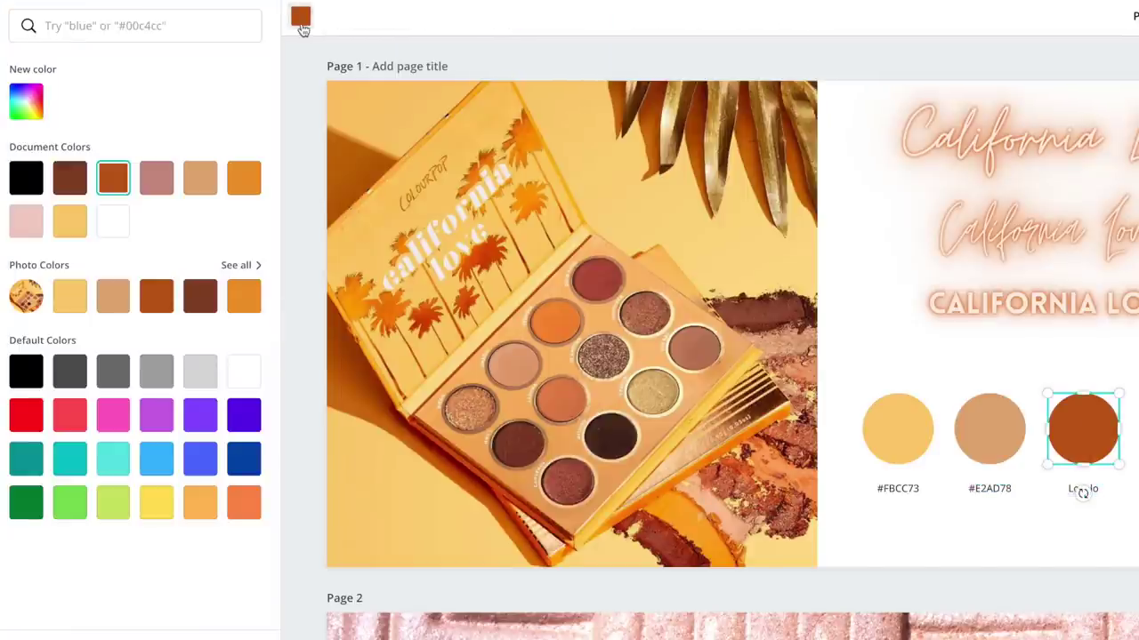
left_click(26, 100)
left_click(165, 271)
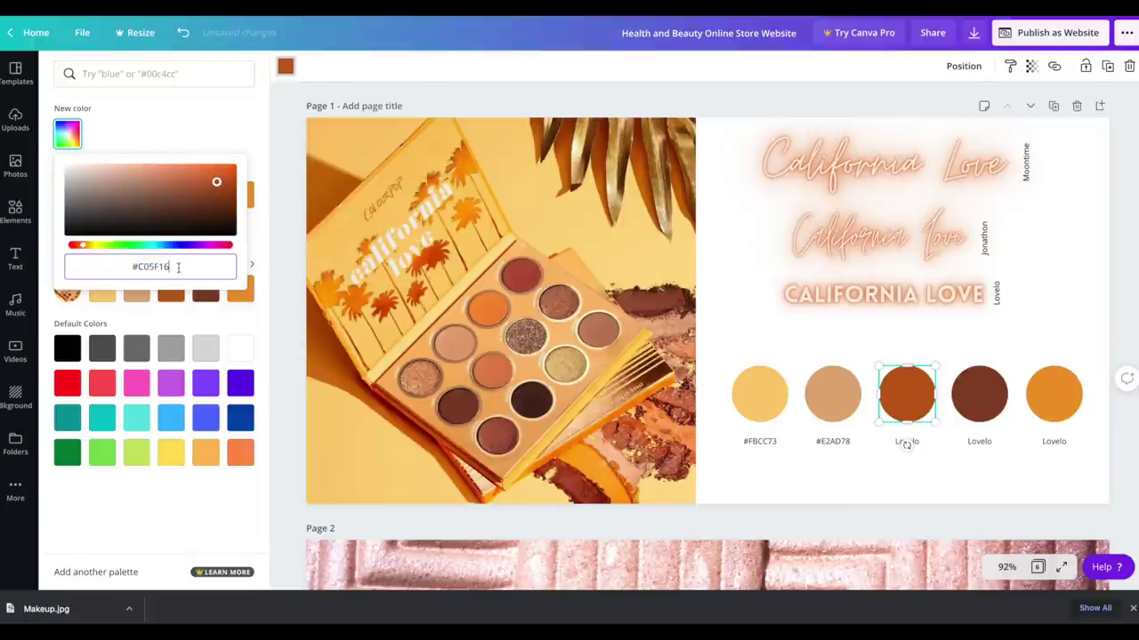
left_click_drag(178, 267, 114, 262)
key("ctrl+c")
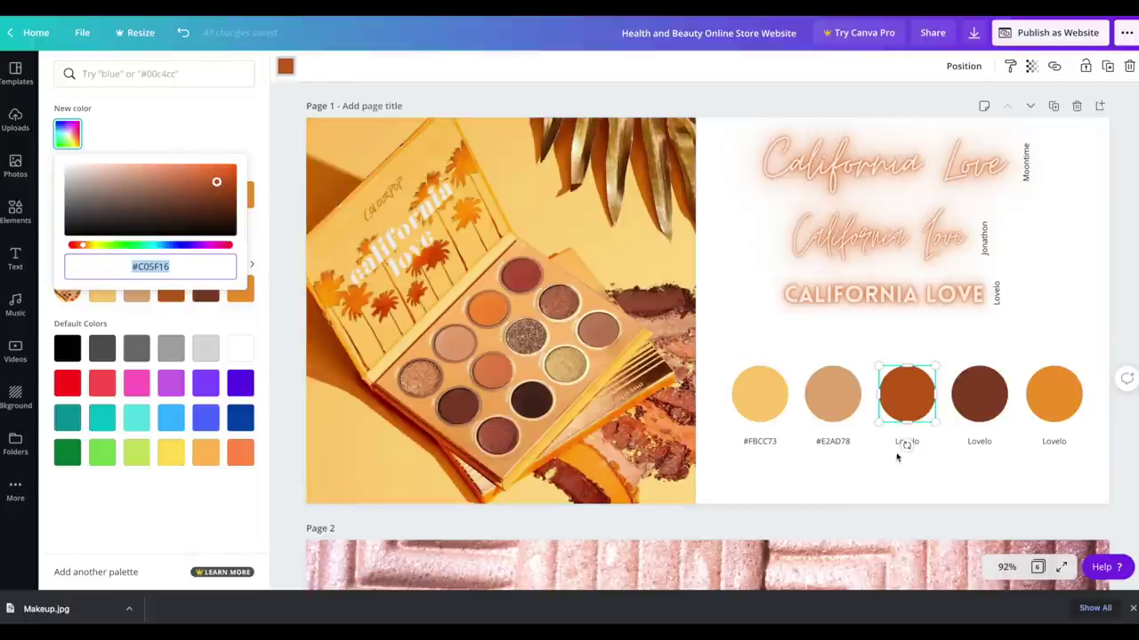
left_click(921, 442)
key("ctrl+v")
Step: Copy the dark brown swatch's hex code and replace the label beneath it with #884525
left_click(978, 394)
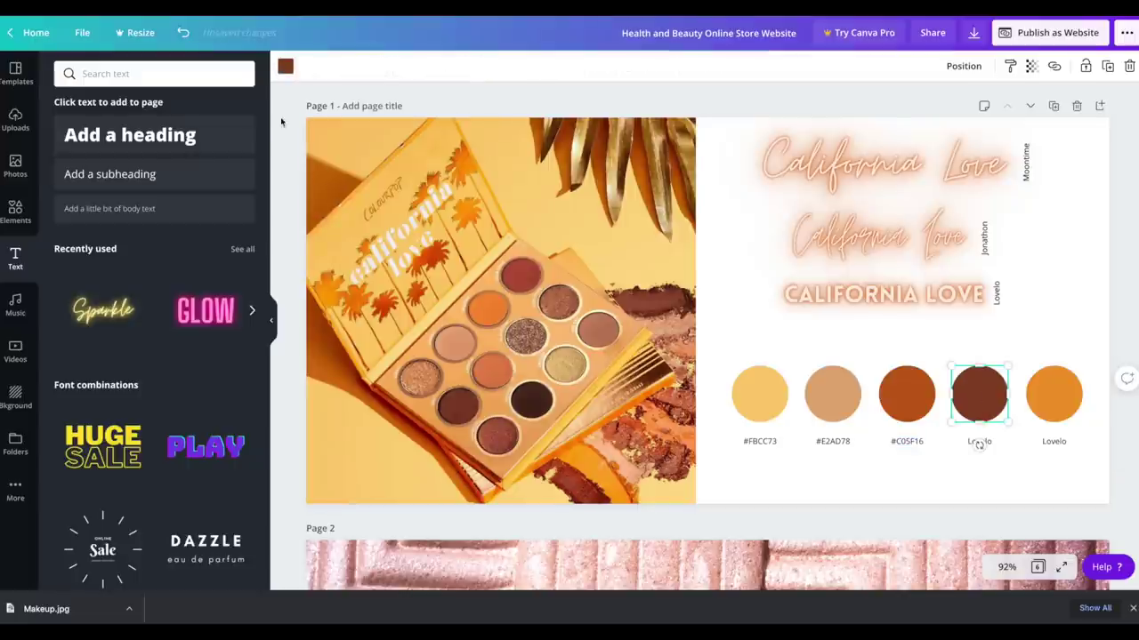
left_click(286, 66)
left_click(67, 135)
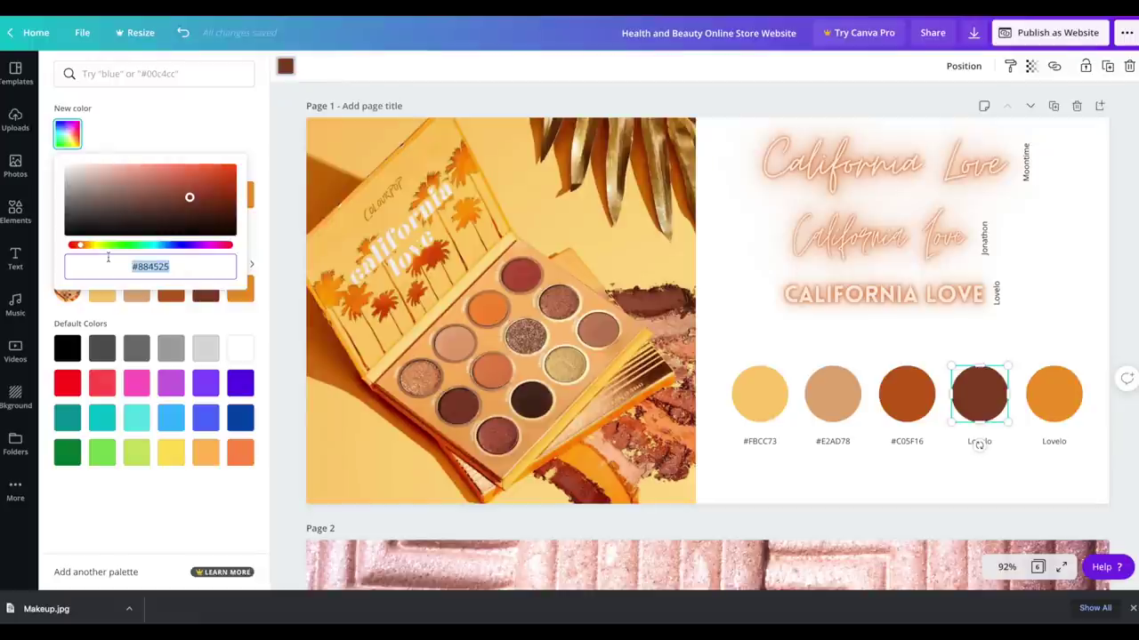
left_click(989, 442)
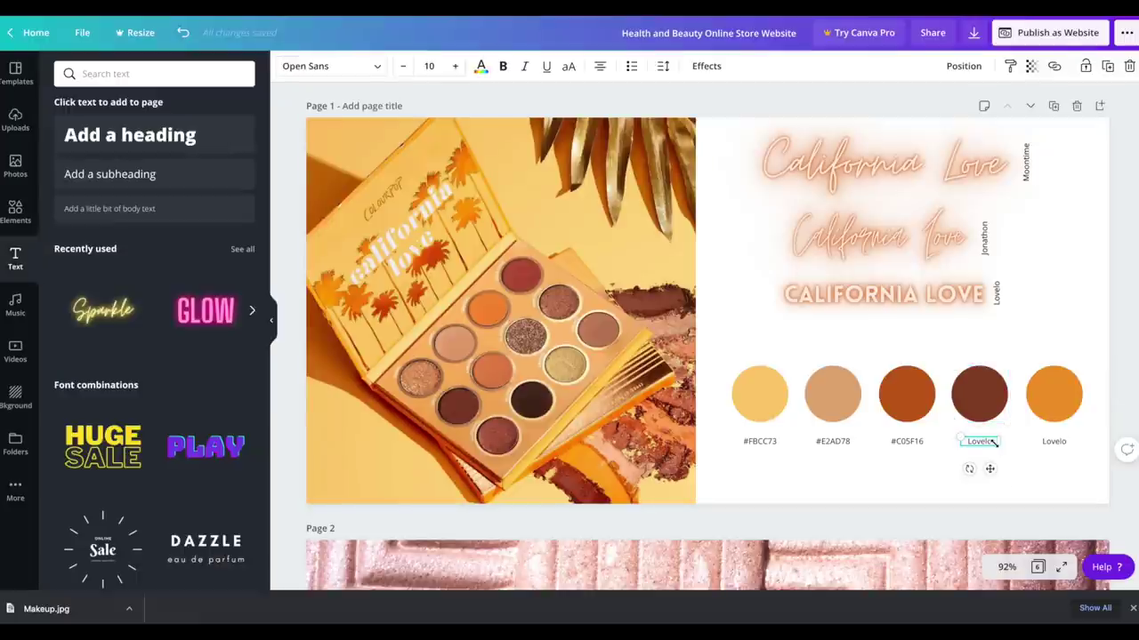
key("ctrl+a")
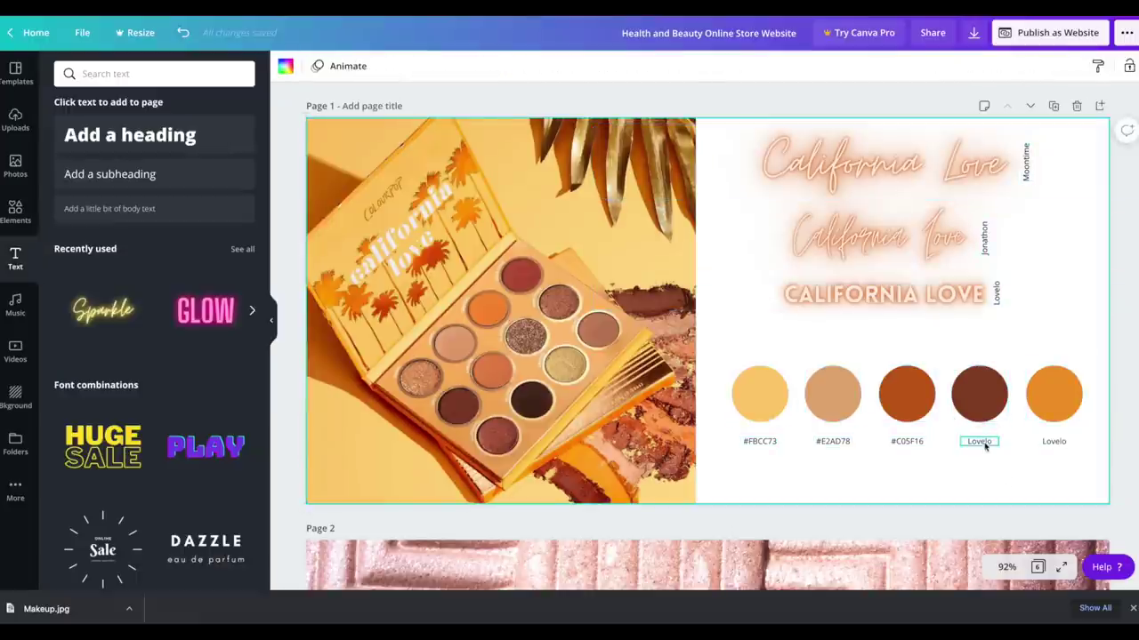
left_click(984, 443)
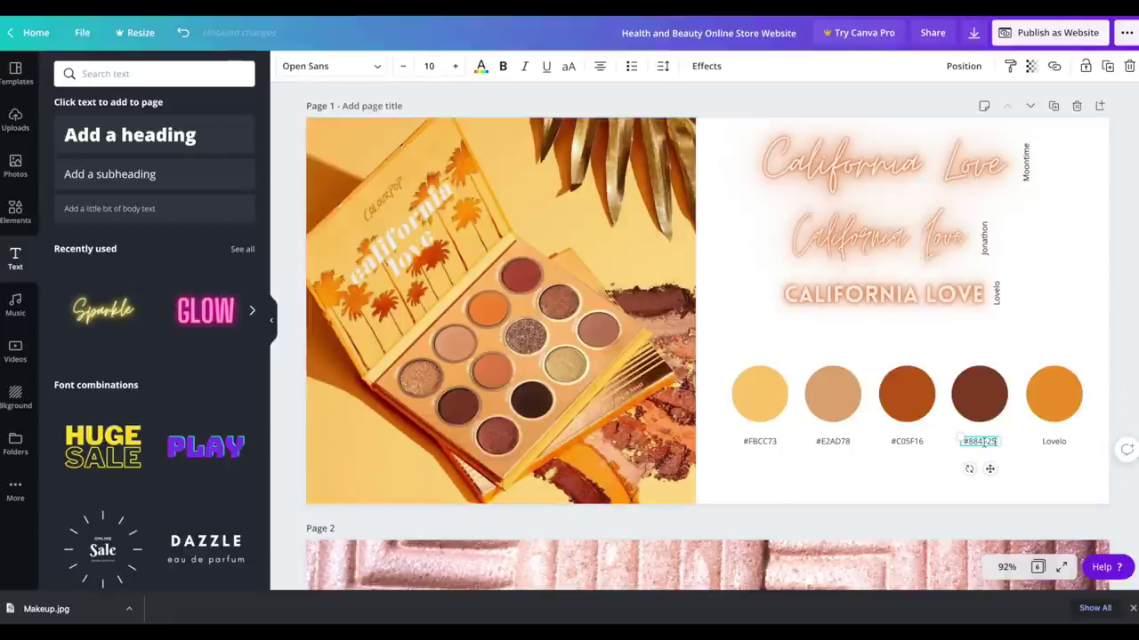
left_click(1029, 467)
Step: Copy the orange swatch's hex code and replace the label beneath it with #EF9929
left_click(1054, 442)
left_click(1055, 397)
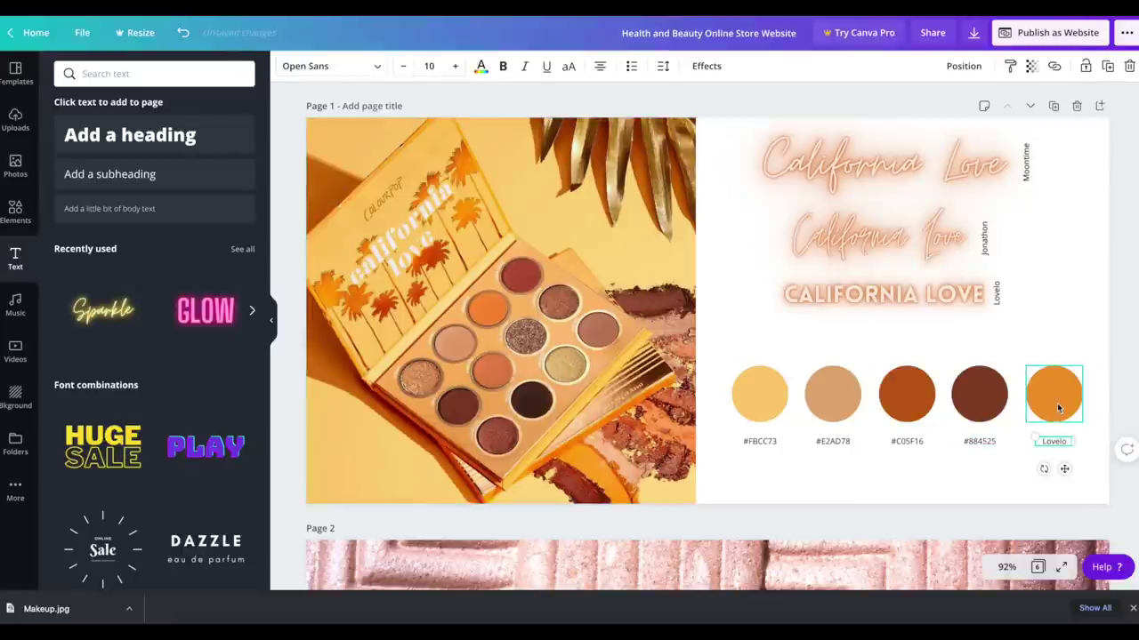
left_click(284, 65)
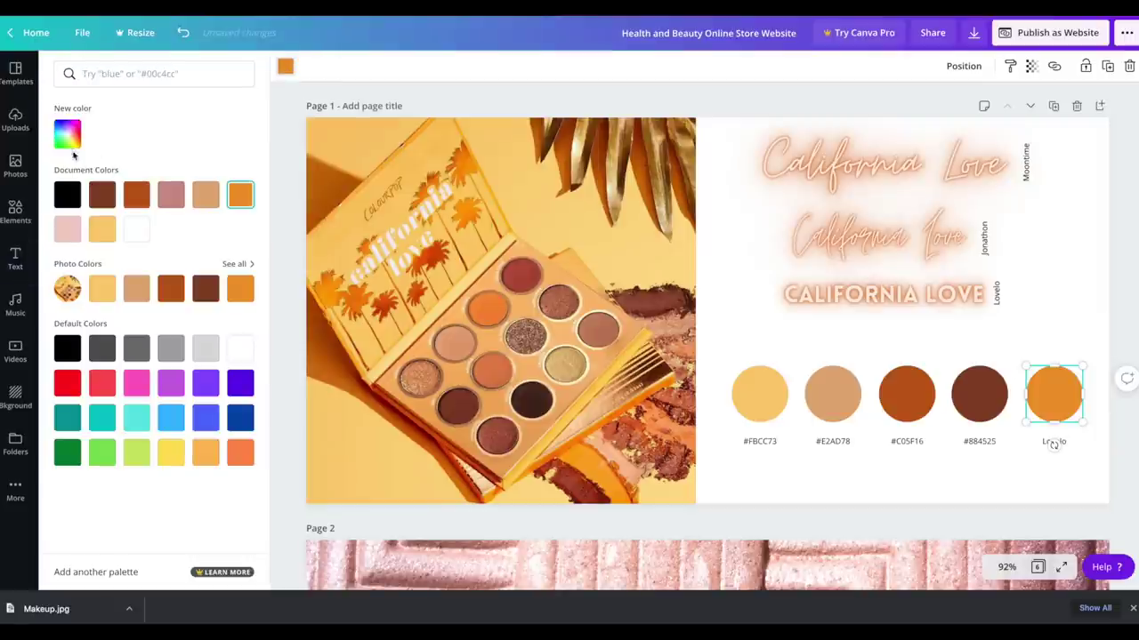
left_click(68, 134)
left_click(171, 266)
left_click_drag(174, 267, 97, 258)
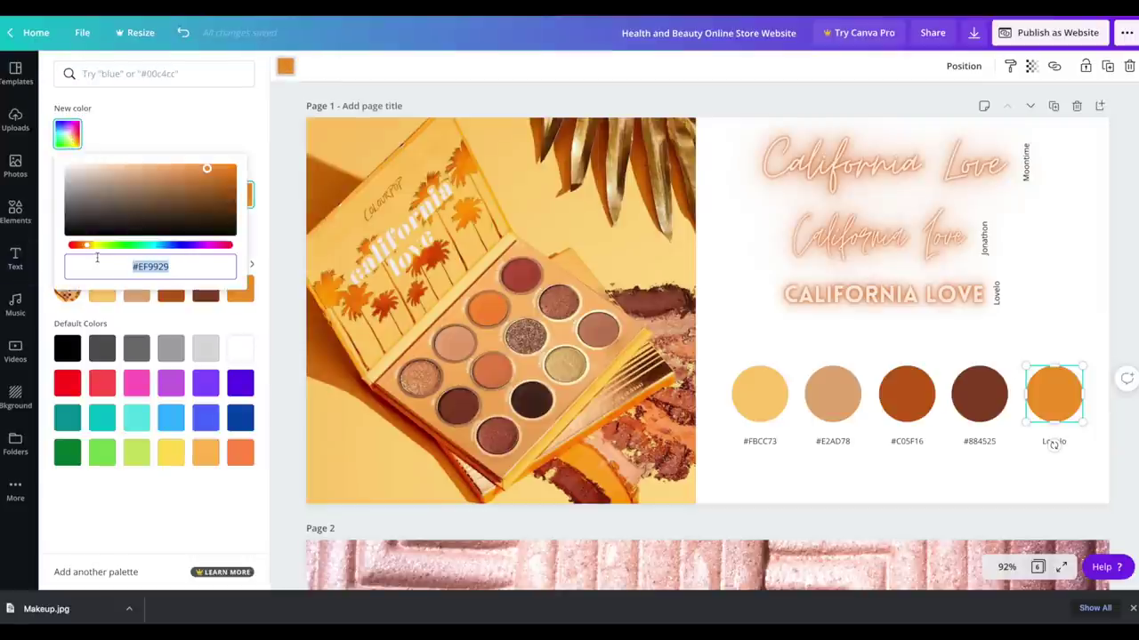
left_click(1065, 444)
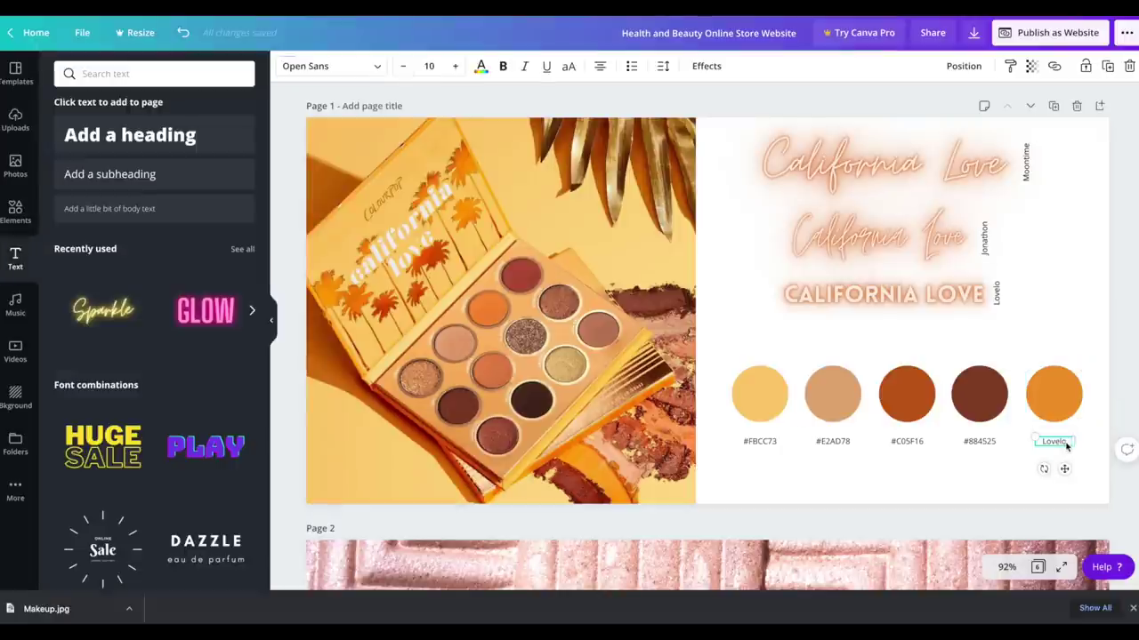
left_click(972, 469)
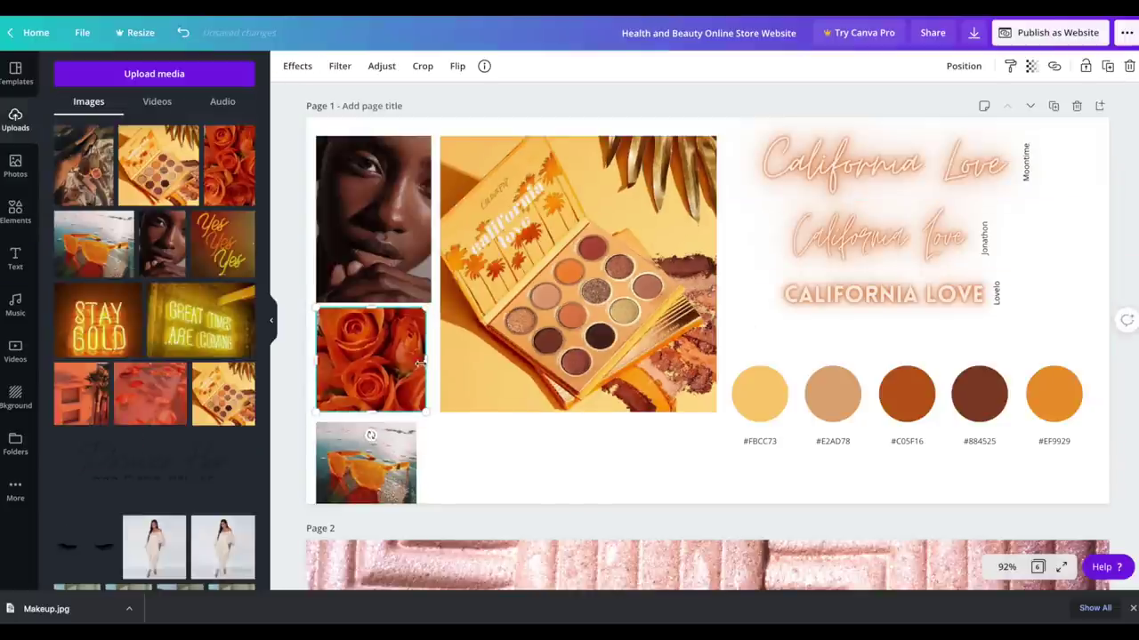
Step: Widen the roses and sunglasses photos to match the width of the portrait above them
left_click_drag(420, 363, 431, 363)
left_click(374, 463)
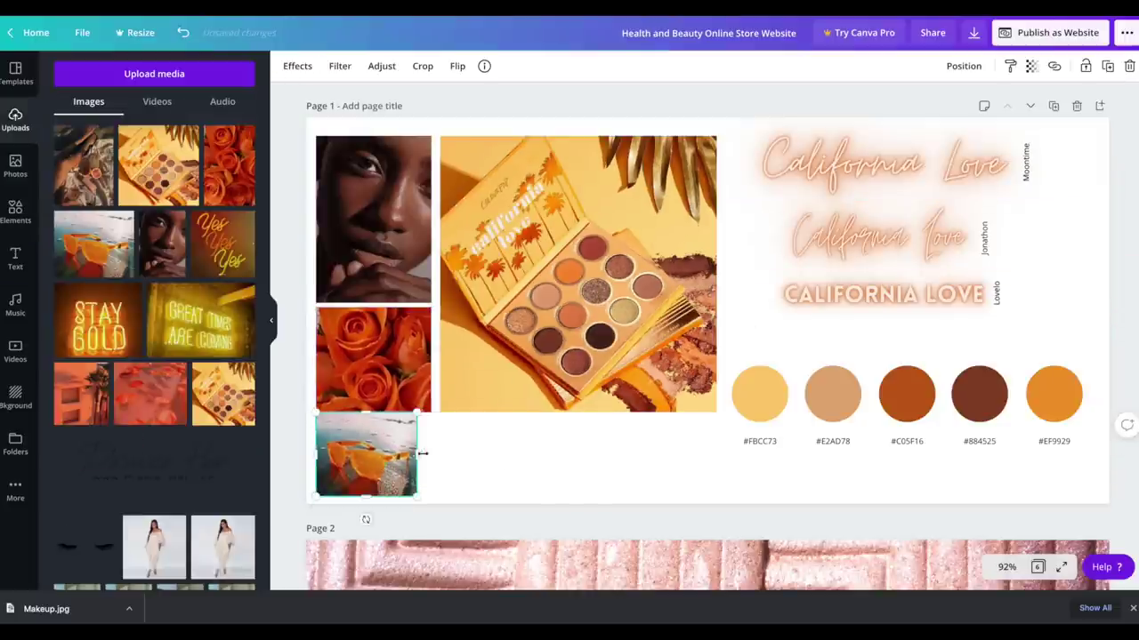
left_click_drag(415, 463, 430, 463)
Step: Add the Stay Gold neon photo, undo its accidental changes, and resize it to fit the row beneath the palette photo
left_click_drag(98, 320, 692, 308)
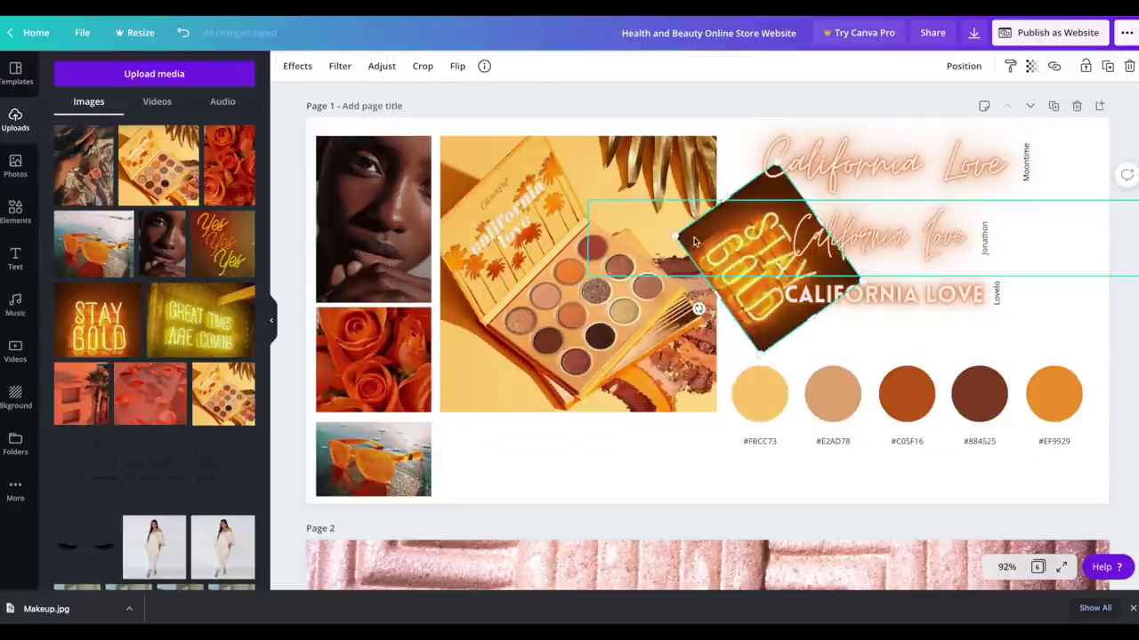
left_click(589, 202)
key("ctrl+z")
key("ctrl+z")
key("ctrl+z")
left_click_drag(676, 406, 511, 447)
Step: Add the plain coral photo and the palm-tree building photo on either side of Stay Gold, scaled to the bottom row
left_click_drag(152, 391, 647, 425)
left_click_drag(674, 389, 637, 422)
left_click_drag(81, 394, 440, 418)
left_click_drag(602, 464, 486, 432)
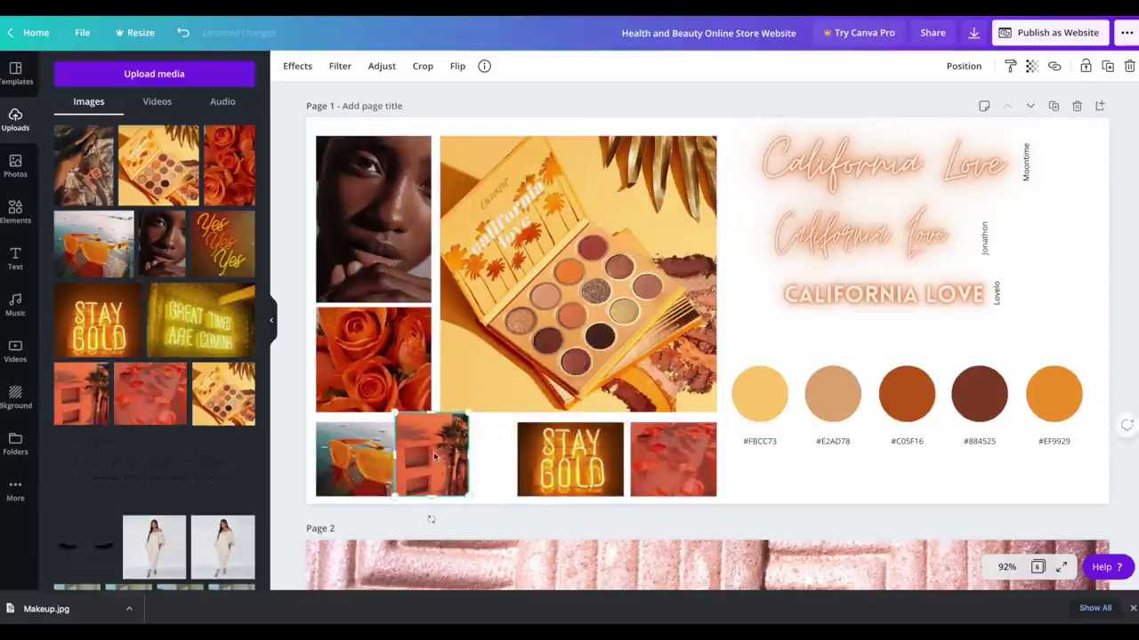
Step: Narrow the text box of the Lovelo-font California Love heading and shift the heading slightly to the right
left_click(880, 295)
left_click_drag(718, 295, 742, 292)
left_click_drag(869, 293, 917, 294)
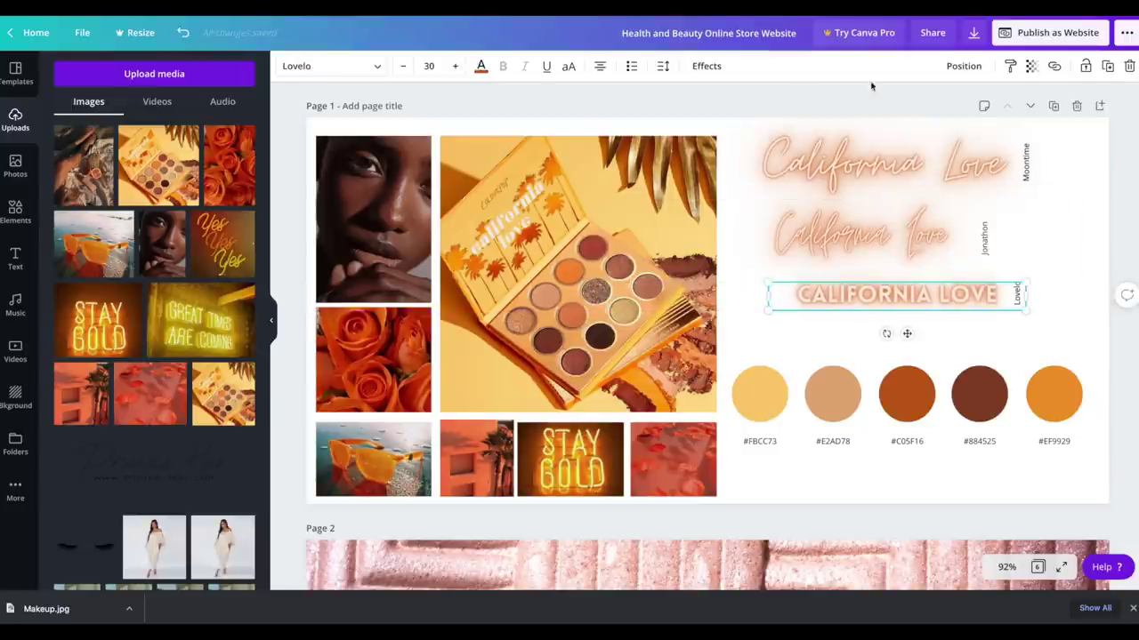